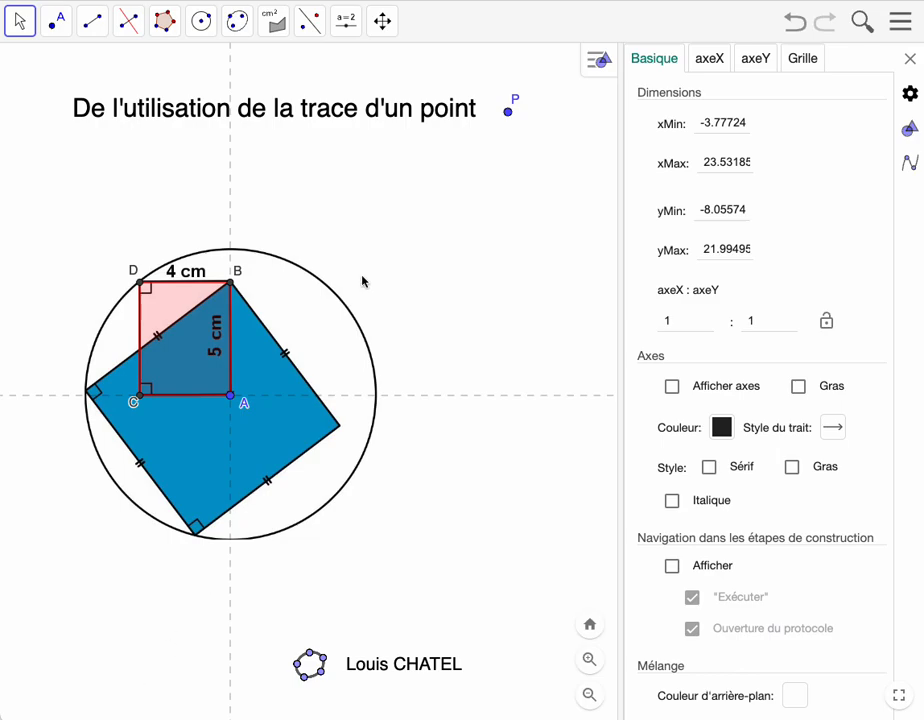
Step: Move point P below the title, turn on its trace, and move it to leave a trail
drag(511, 117, 334, 177)
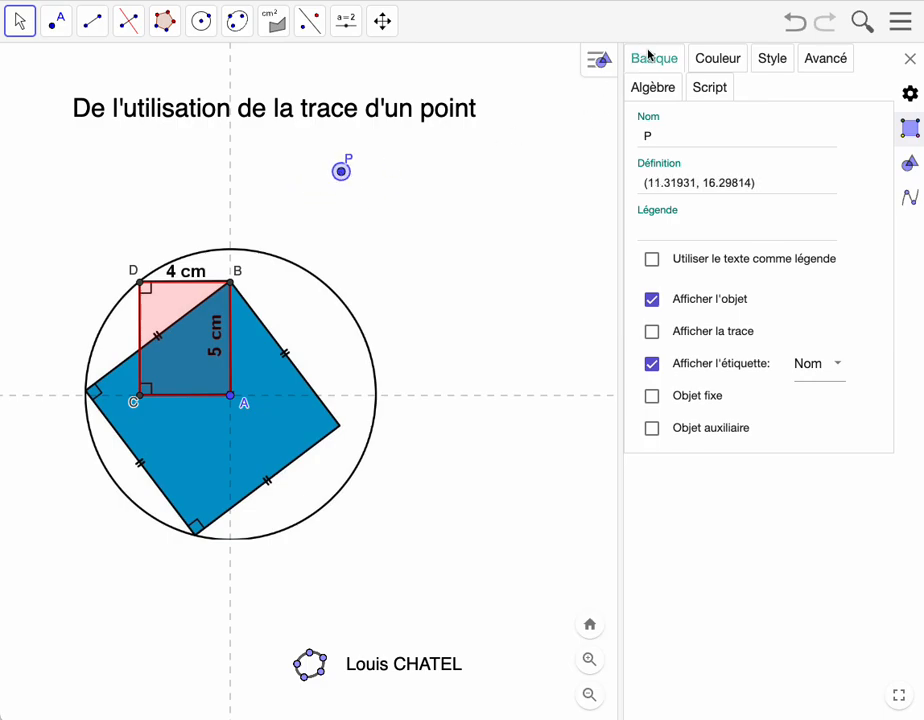
click(652, 331)
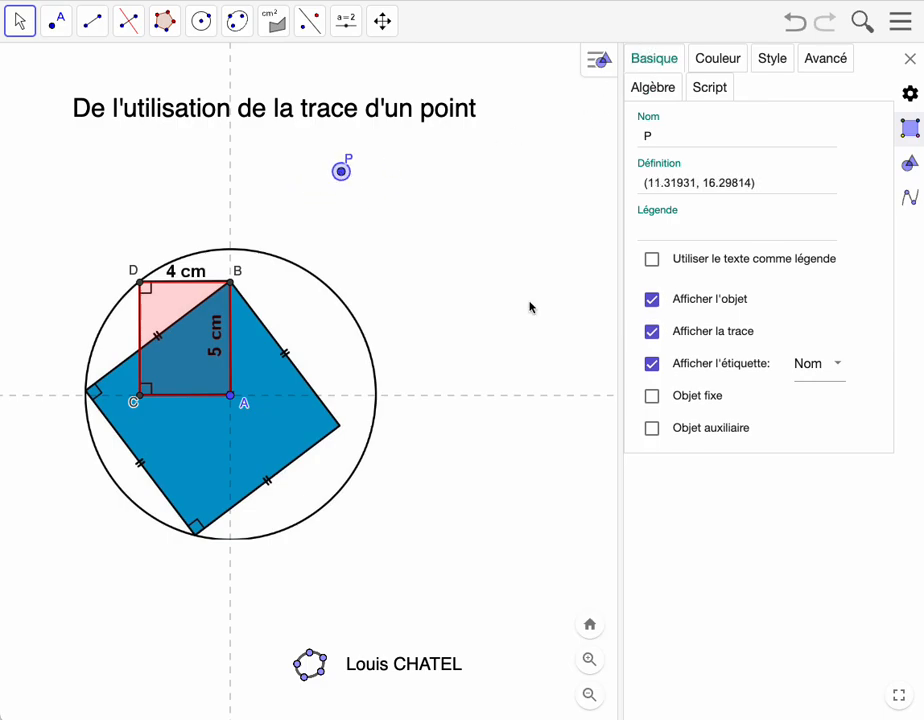
mouse_move(342, 172)
mouse_down()
mouse_move(434, 162)
mouse_move(440, 203)
mouse_up()
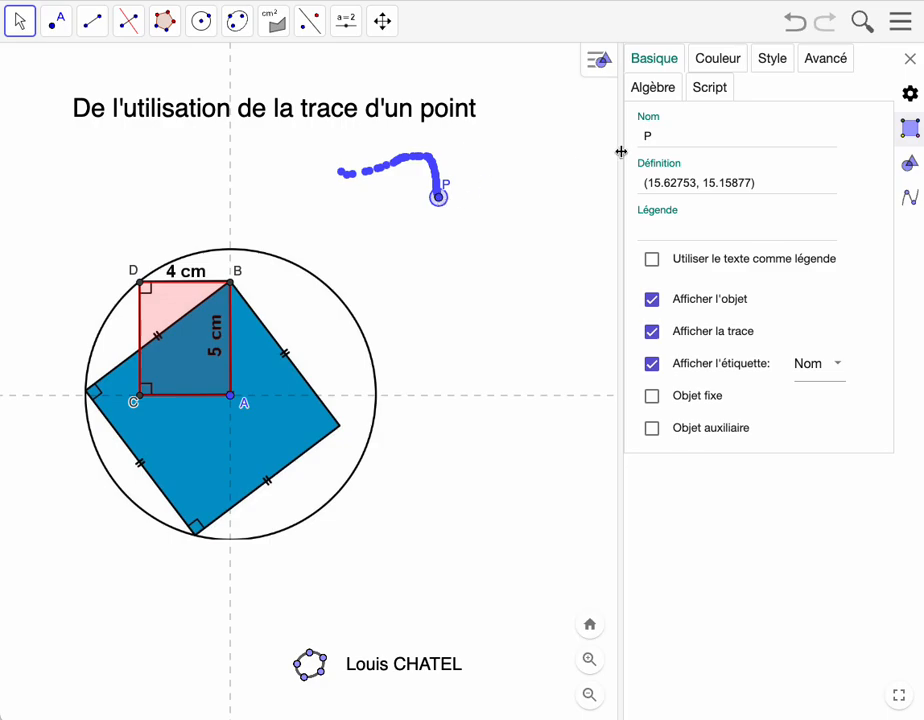
Step: Set point P's size to 1 and move it around to leave a finer trace
click(773, 66)
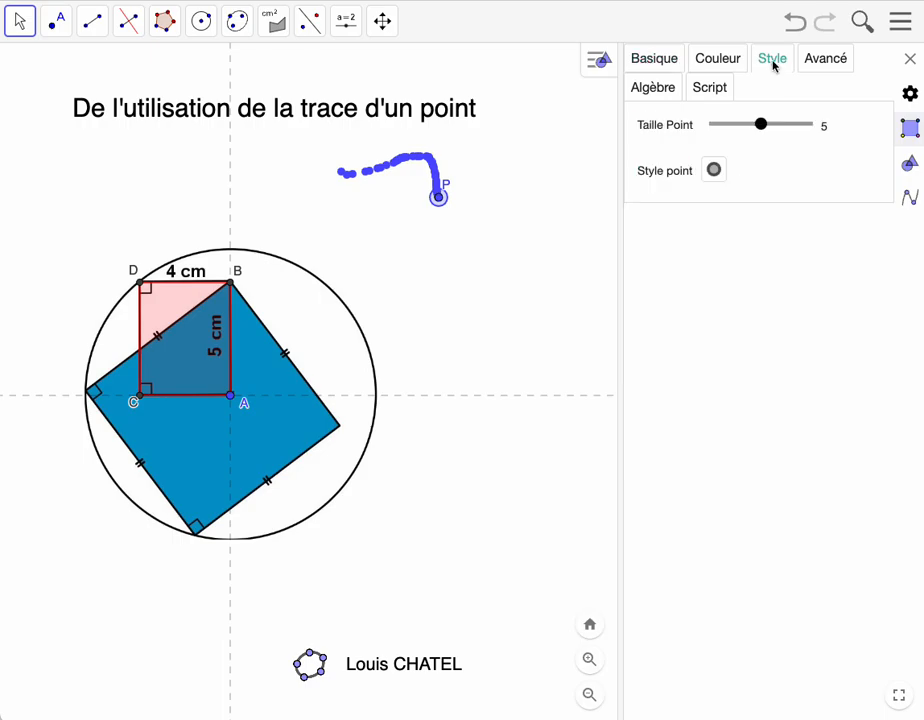
drag(763, 123, 714, 126)
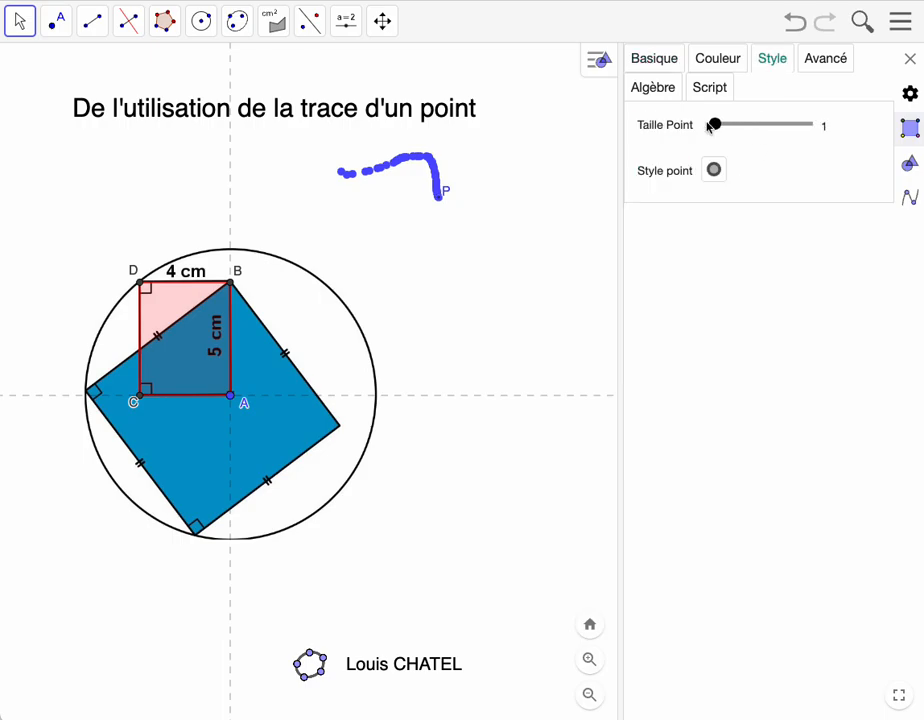
mouse_move(441, 203)
mouse_down()
mouse_move(491, 171)
mouse_move(516, 202)
mouse_move(470, 151)
mouse_move(534, 207)
mouse_up()
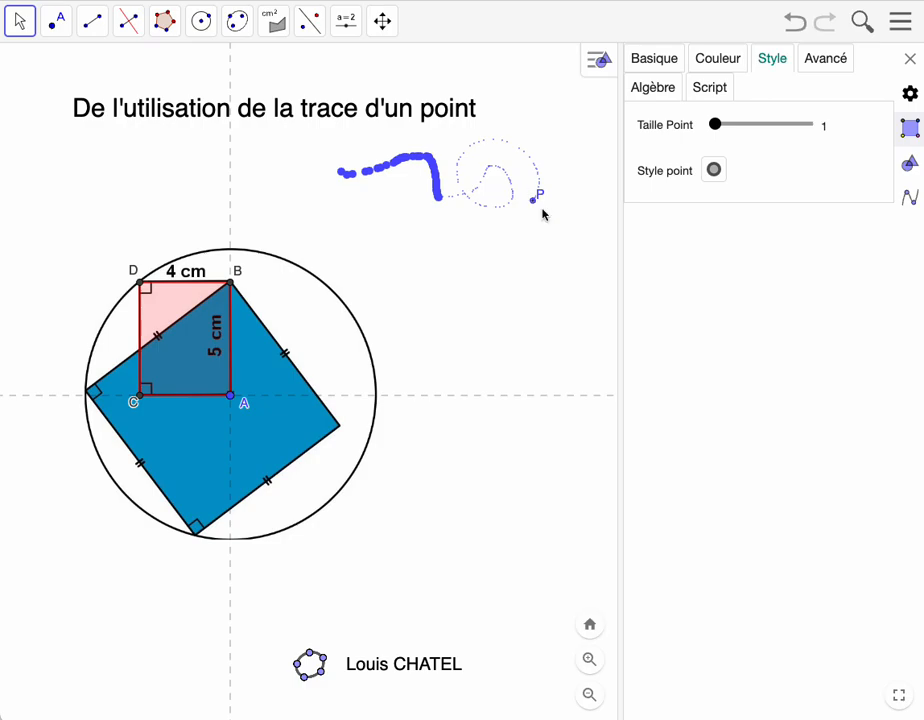
Step: Delete point P and shift the view slightly to clear its leftover trace
drag(533, 201, 535, 200)
right_click(537, 204)
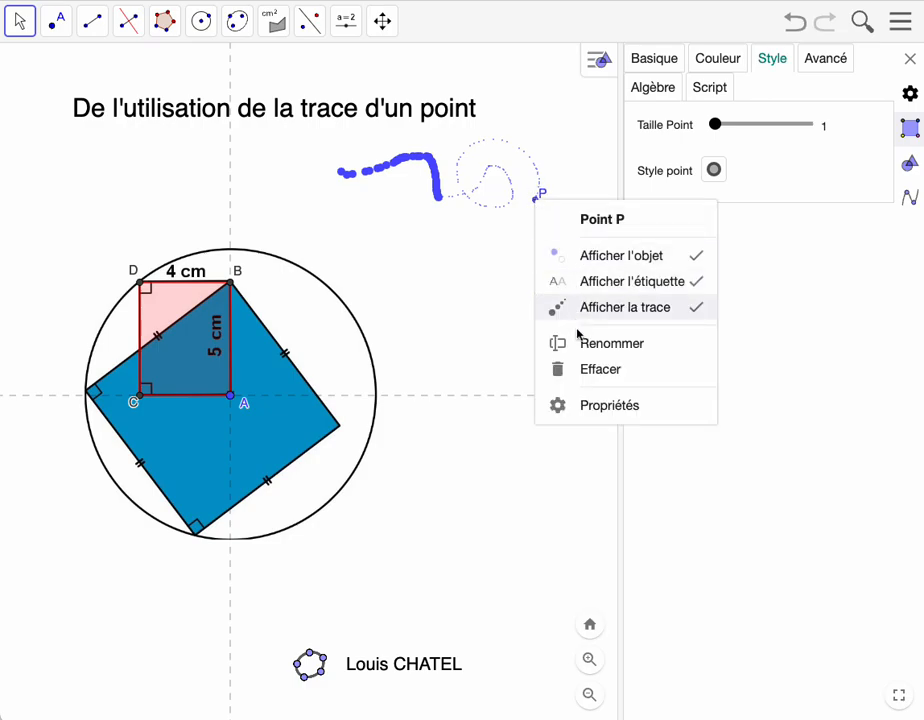
click(582, 380)
mouse_move(478, 345)
mouse_down()
mouse_move(480, 326)
mouse_move(480, 346)
mouse_up()
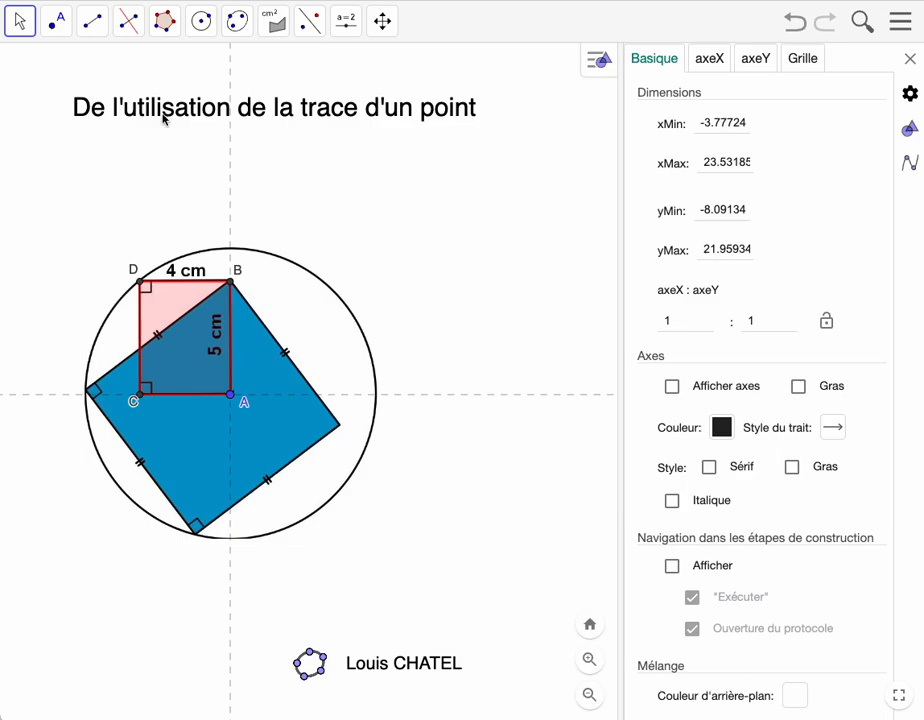
Step: Draw a circle centred at A passing through D
click(200, 24)
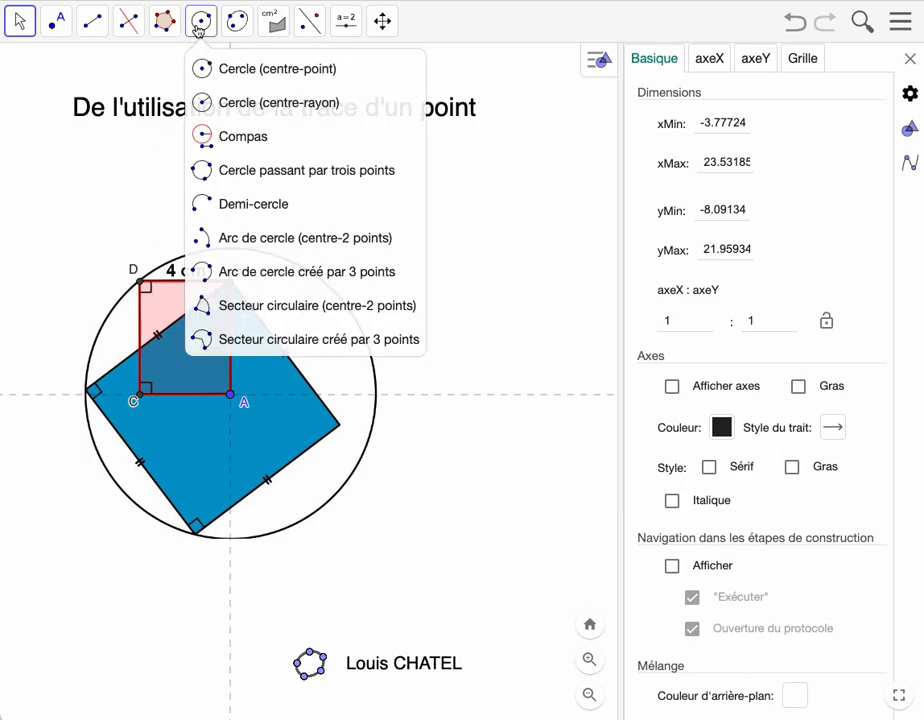
click(212, 76)
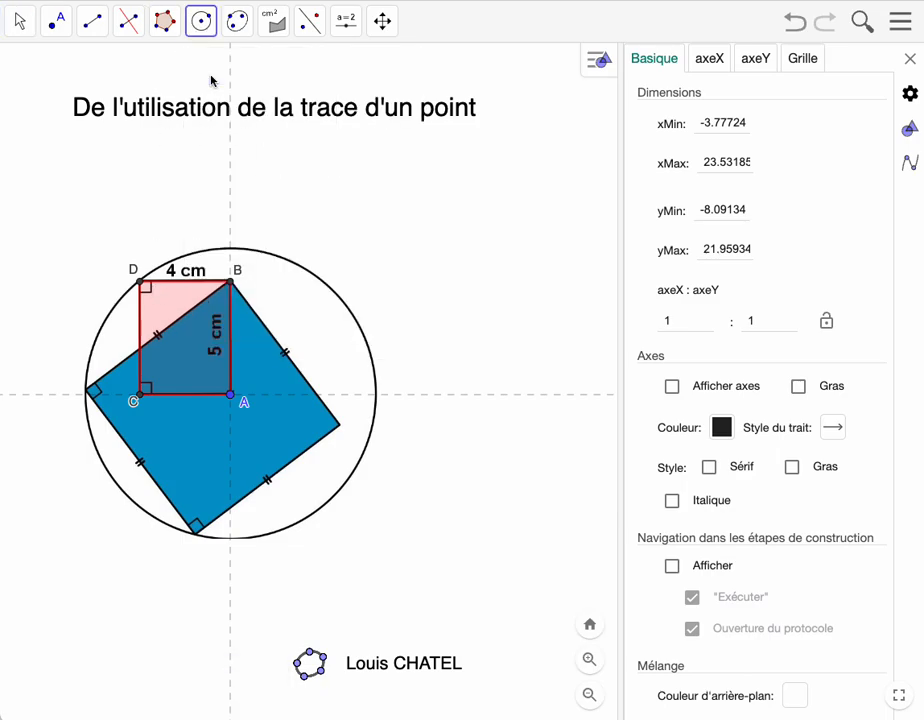
click(234, 400)
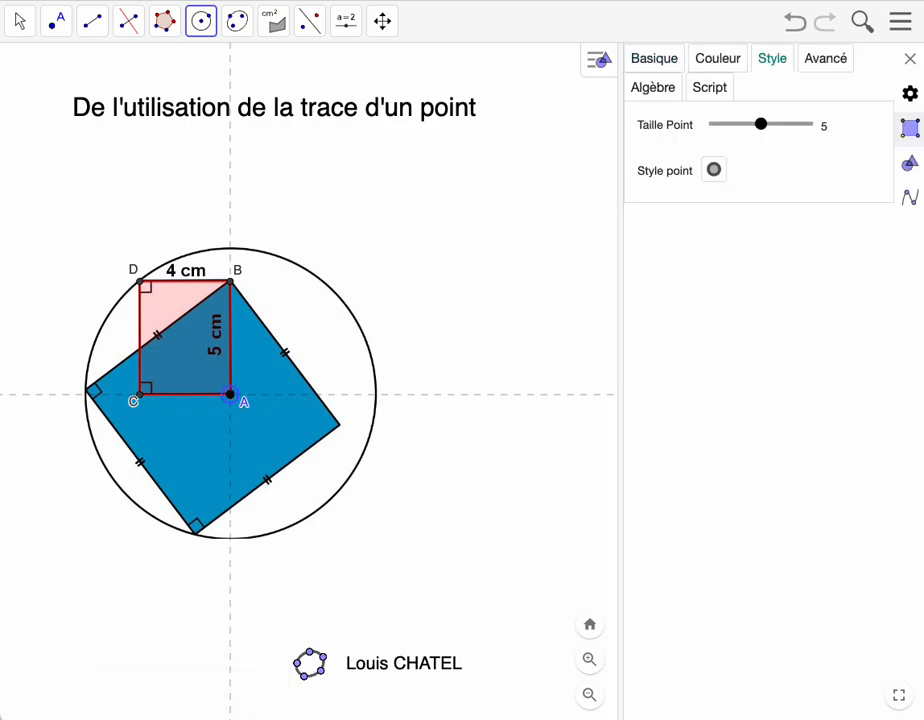
click(140, 284)
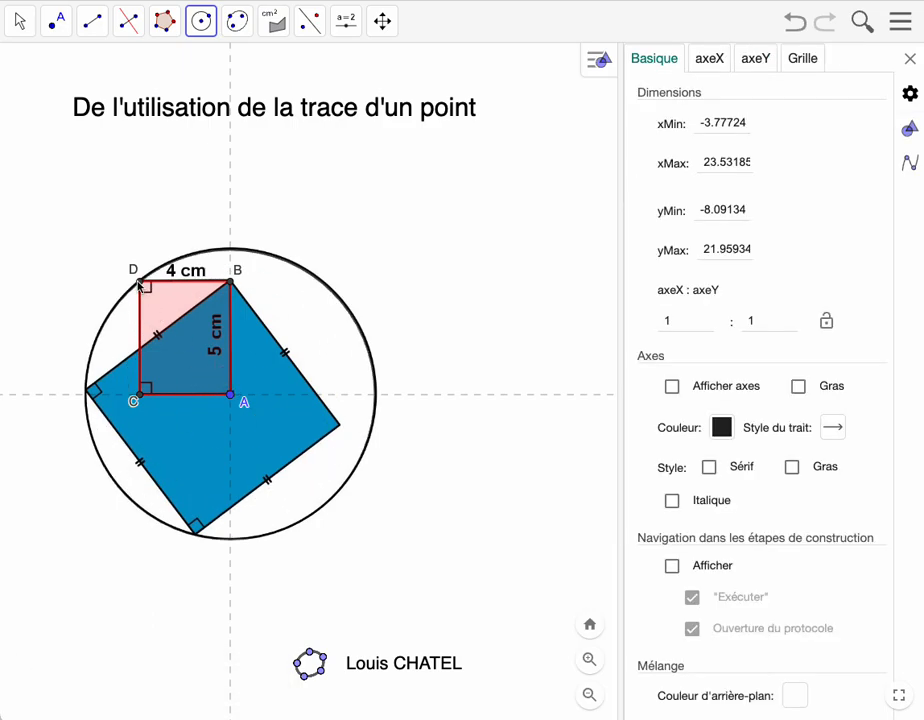
Step: Place a point on the circle between D and the blue square's left corner with Point sur Objet
click(56, 20)
click(72, 99)
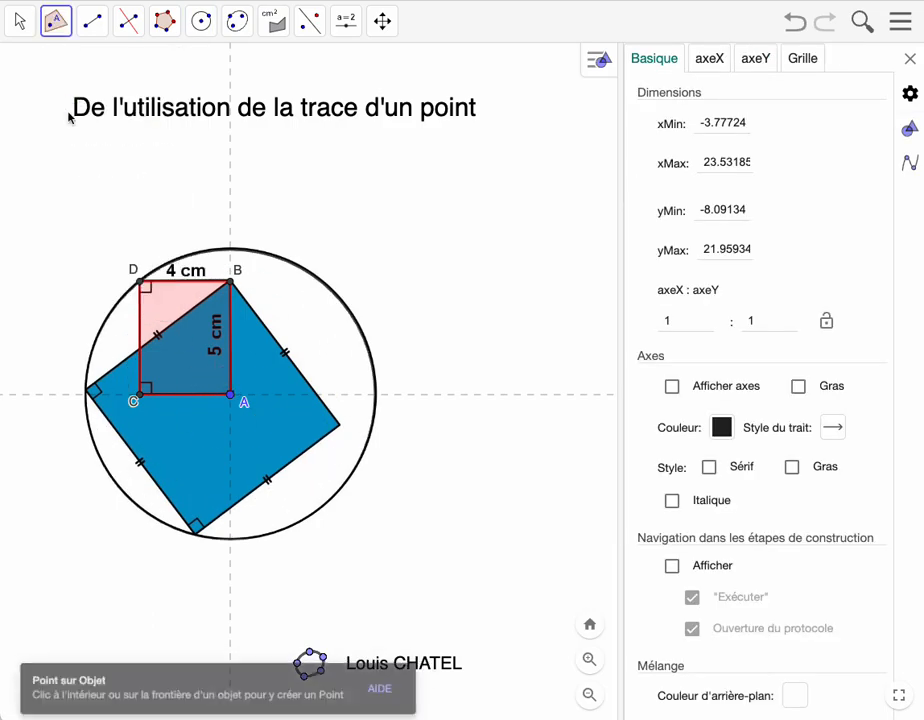
click(109, 316)
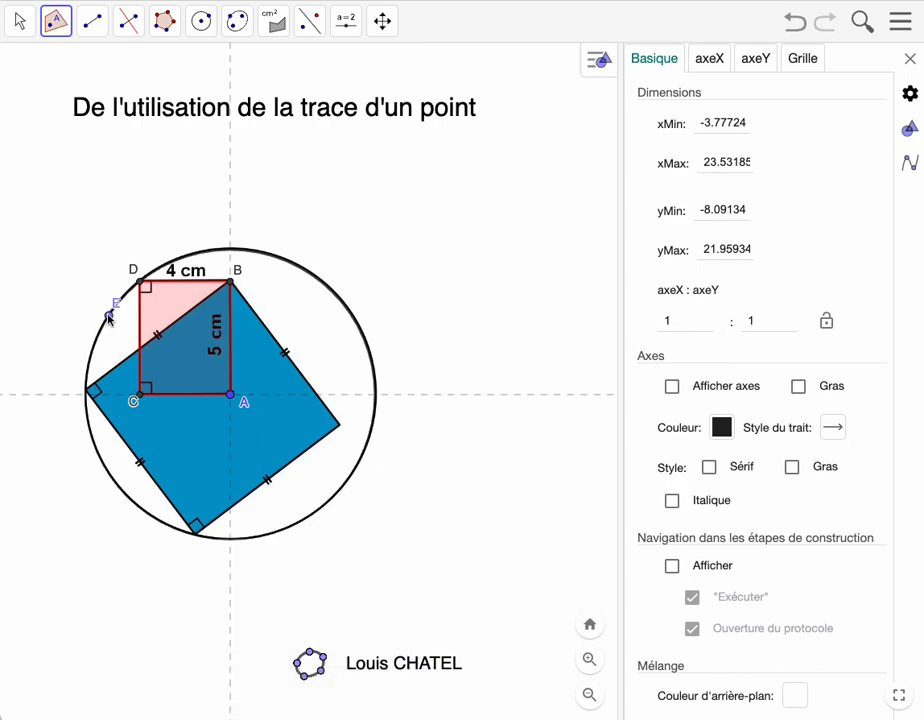
Step: Construct a regular polygon with 4 vertices from B and E, and move E along the circle to deform it
click(165, 20)
click(175, 101)
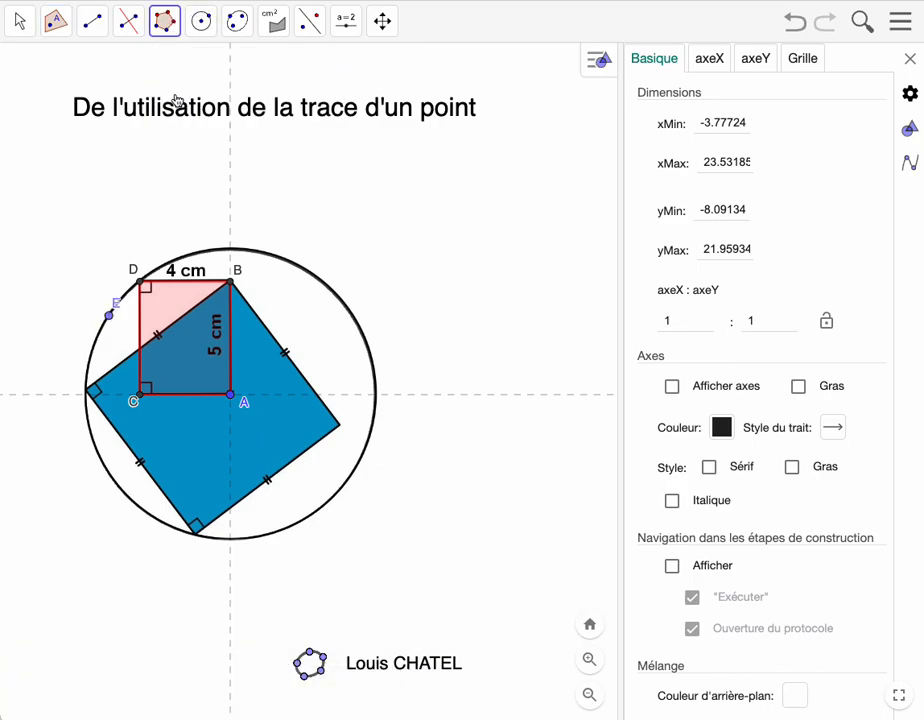
click(230, 288)
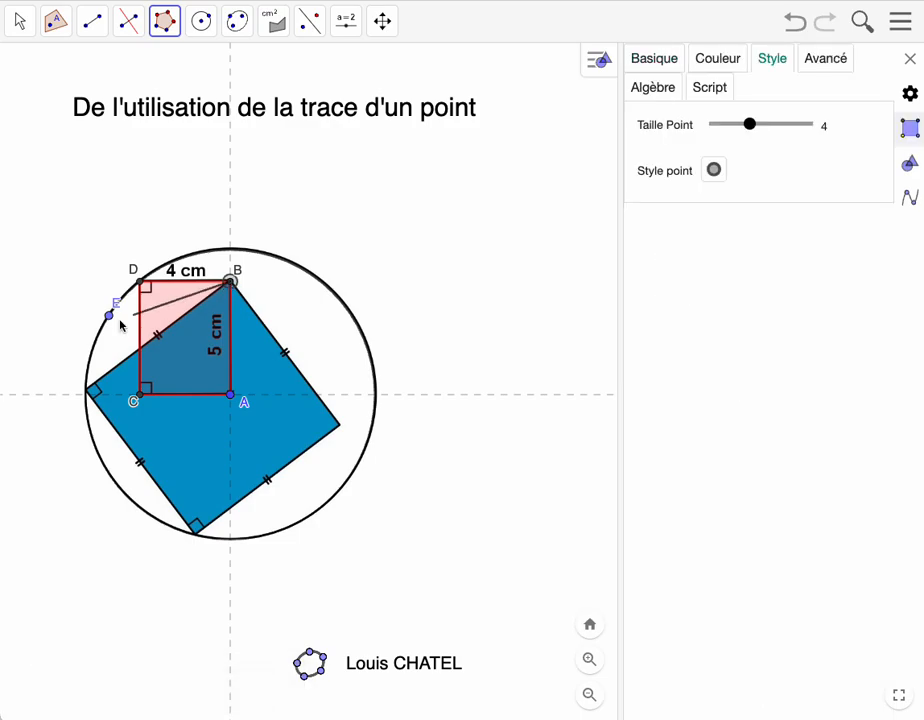
click(117, 325)
click(614, 421)
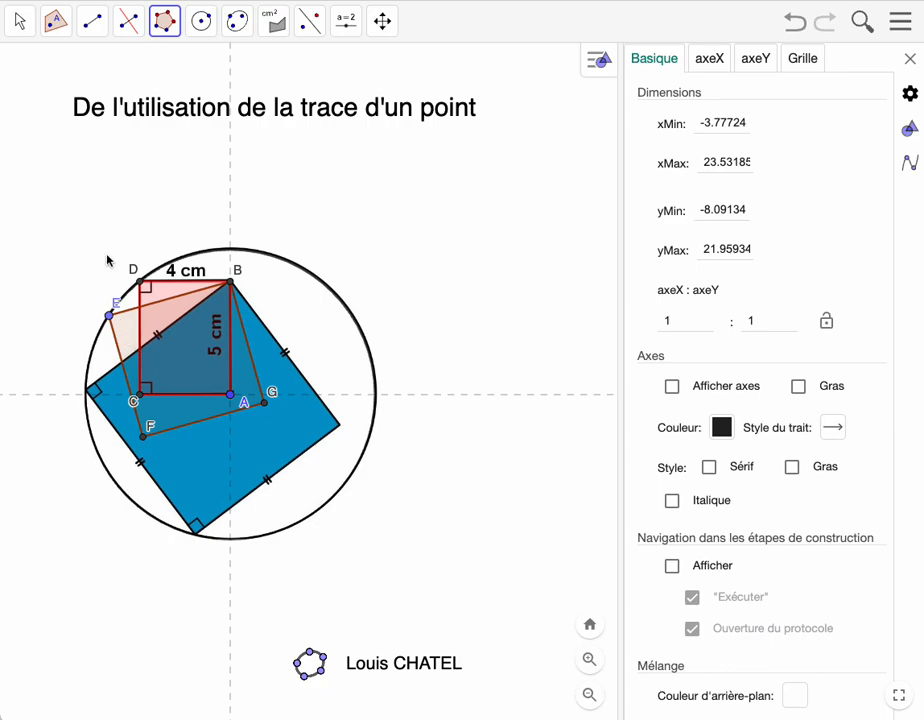
click(20, 24)
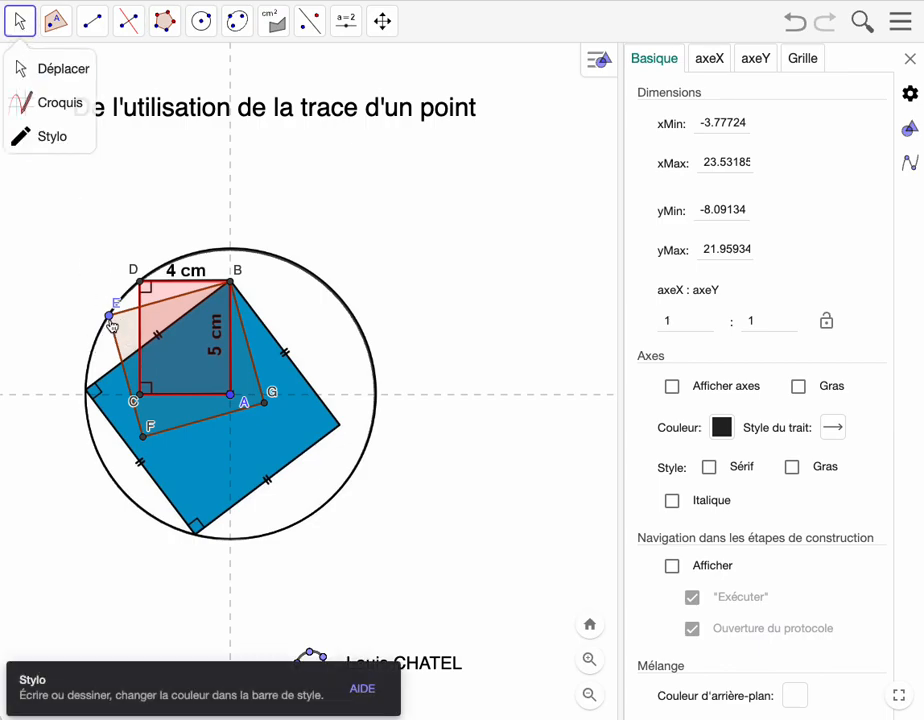
mouse_move(109, 316)
mouse_down()
mouse_move(91, 348)
mouse_move(90, 390)
mouse_move(90, 380)
mouse_move(95, 407)
mouse_move(115, 425)
mouse_move(175, 437)
mouse_move(151, 437)
mouse_move(108, 404)
mouse_move(100, 385)
mouse_move(140, 419)
mouse_move(202, 421)
mouse_move(256, 390)
mouse_move(130, 465)
mouse_move(41, 410)
mouse_move(84, 430)
mouse_up()
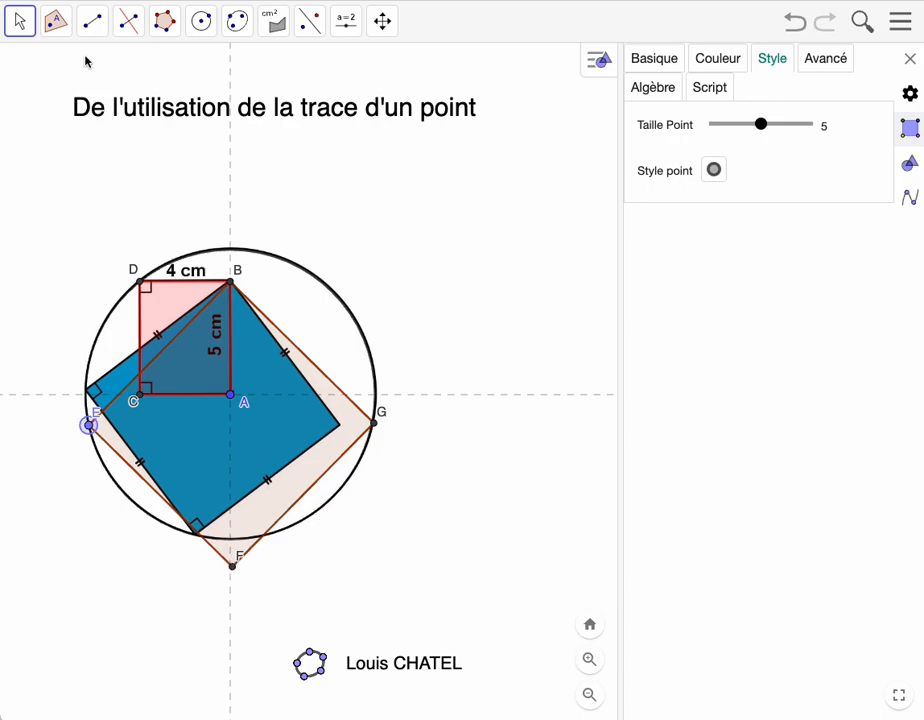
Step: Turn on the trace of point F and set its point size to 1
click(233, 569)
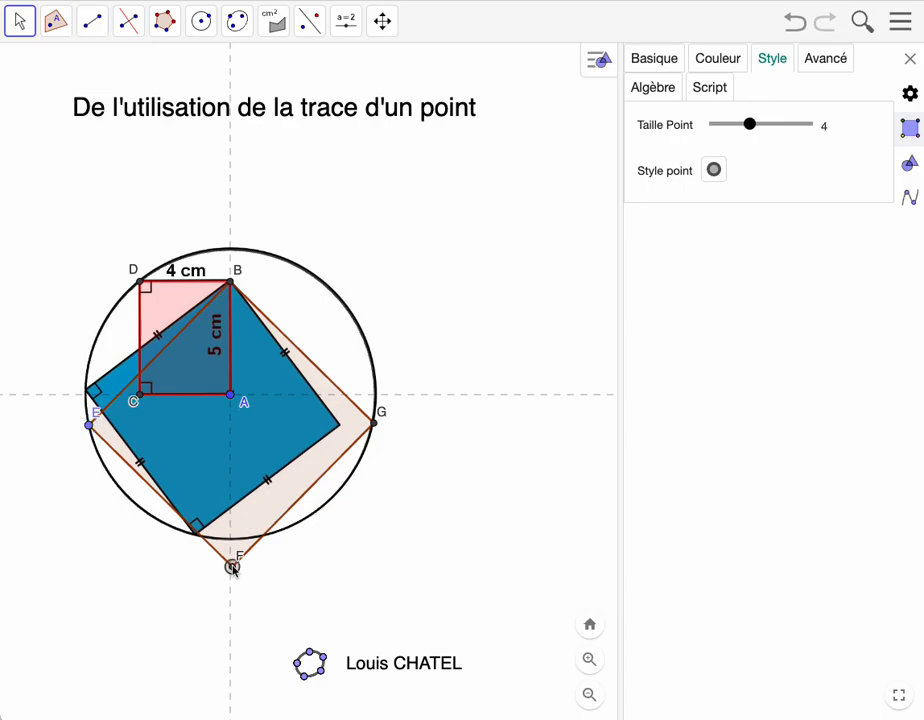
click(655, 66)
click(652, 334)
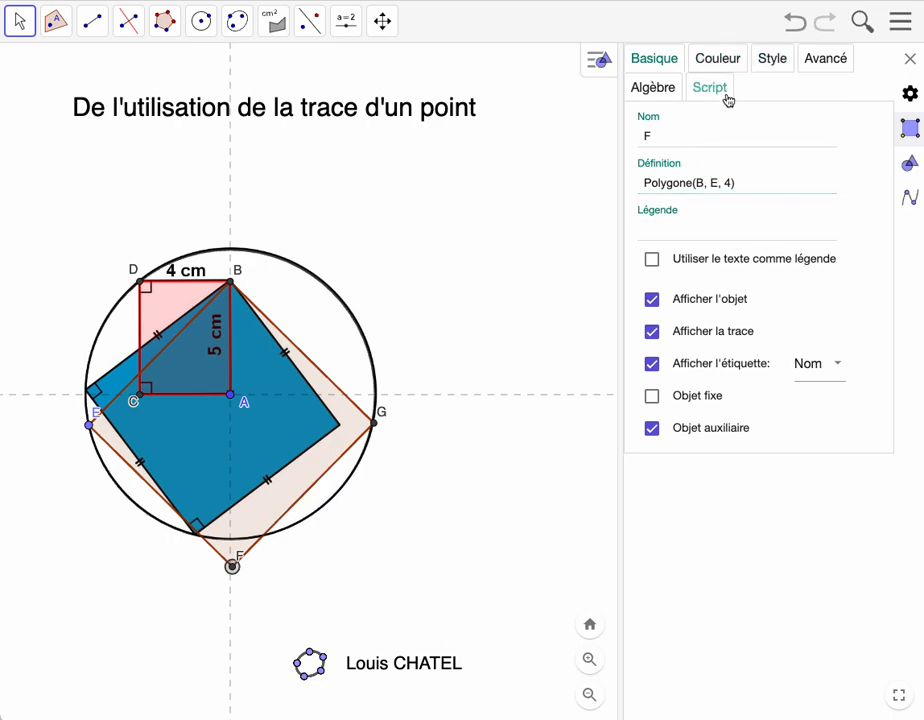
click(770, 60)
drag(752, 125, 711, 126)
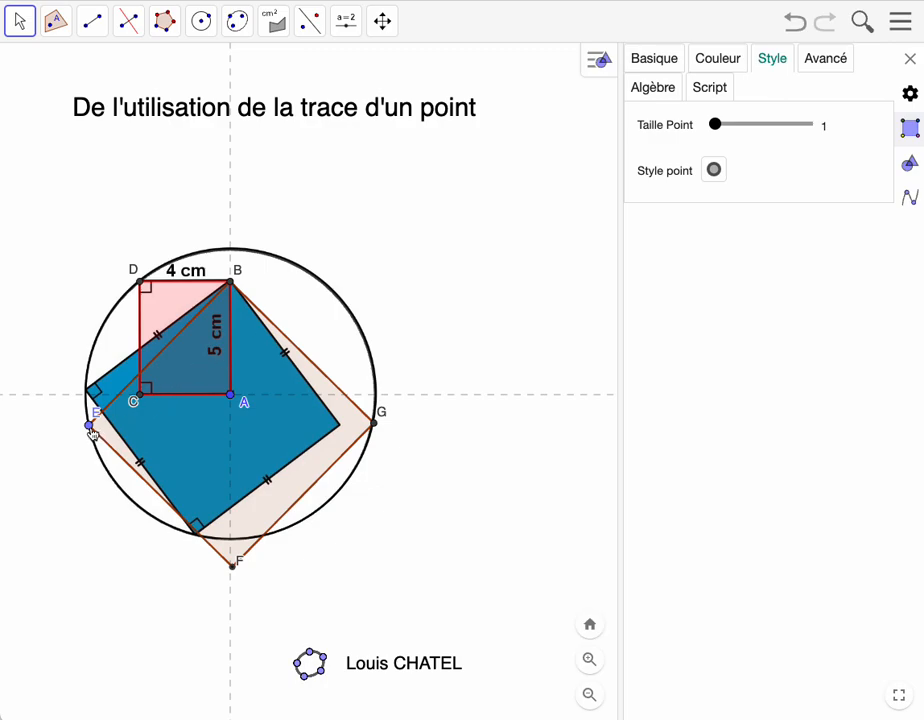
Step: Move point E around the circle to trace the path of F, and delete point E
mouse_move(89, 428)
mouse_down()
mouse_move(95, 446)
mouse_move(196, 472)
mouse_move(268, 396)
mouse_move(225, 370)
mouse_move(157, 415)
mouse_move(192, 468)
mouse_move(276, 410)
mouse_move(155, 368)
mouse_move(161, 456)
mouse_move(229, 433)
mouse_move(264, 359)
mouse_move(249, 425)
mouse_move(120, 392)
mouse_move(202, 299)
mouse_move(231, 295)
mouse_move(167, 311)
mouse_move(150, 367)
mouse_move(162, 315)
mouse_up()
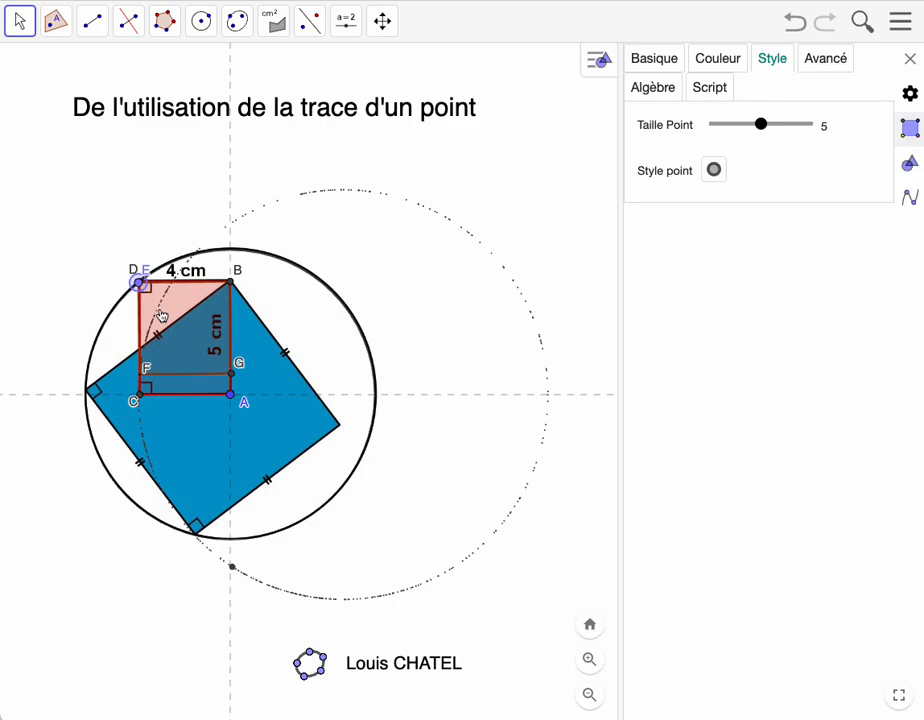
drag(161, 316, 262, 262)
right_click(262, 254)
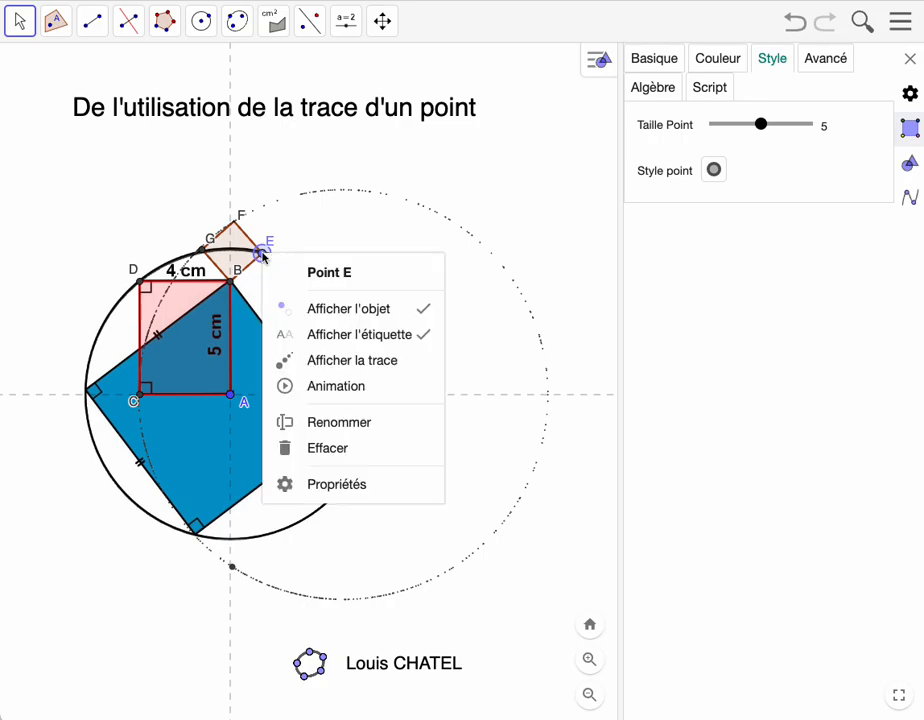
click(270, 445)
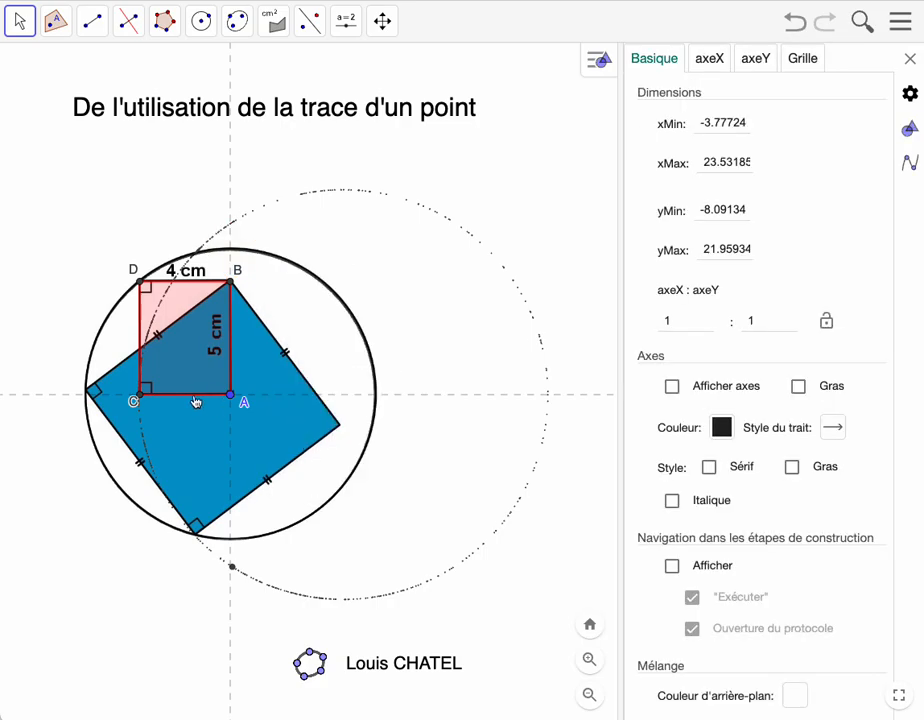
Step: Construct a regular polygon with 4 points from B and D
click(167, 33)
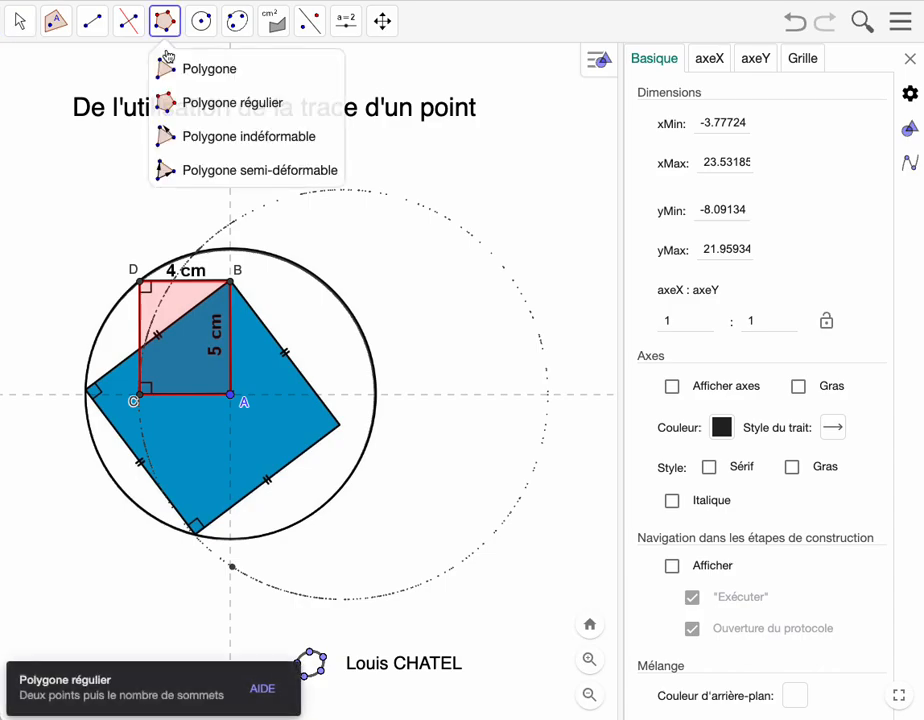
click(195, 103)
click(229, 284)
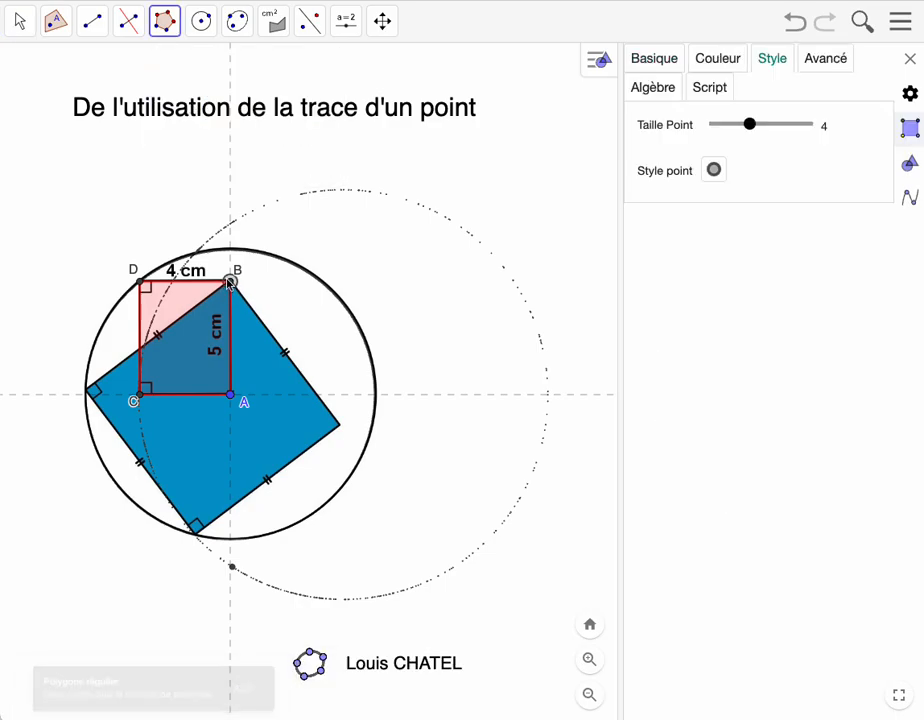
click(142, 285)
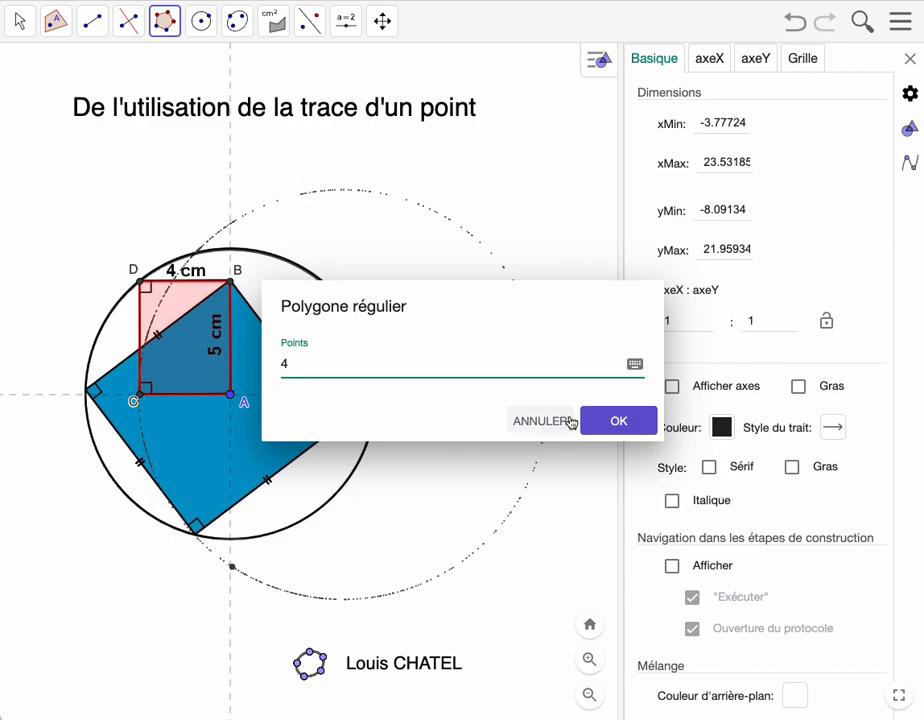
click(607, 418)
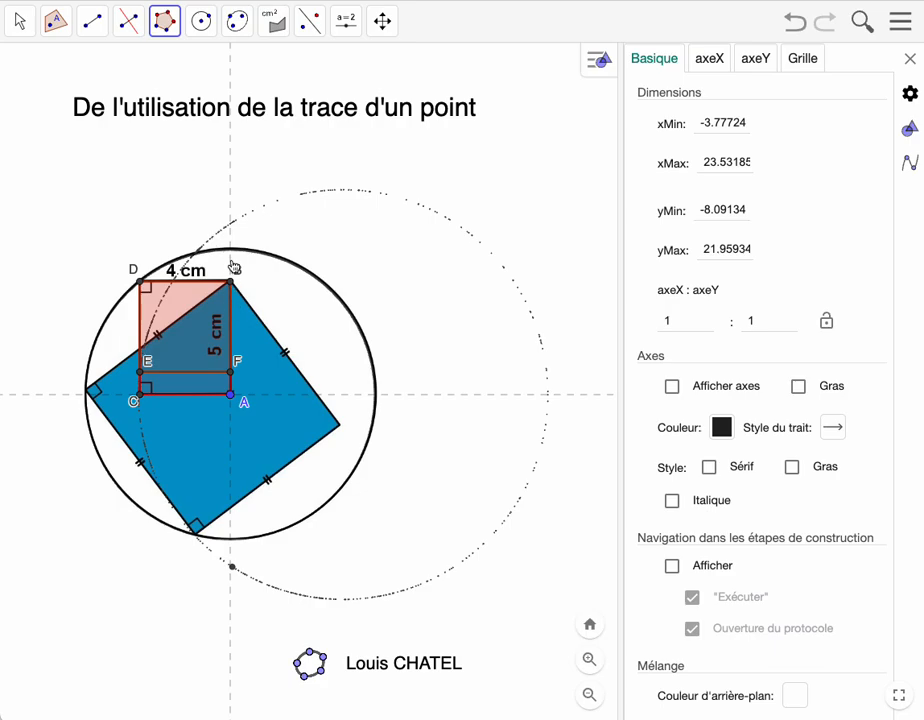
Step: Create the intersection point of the circle and the vertical dashed line above B
click(49, 22)
click(70, 167)
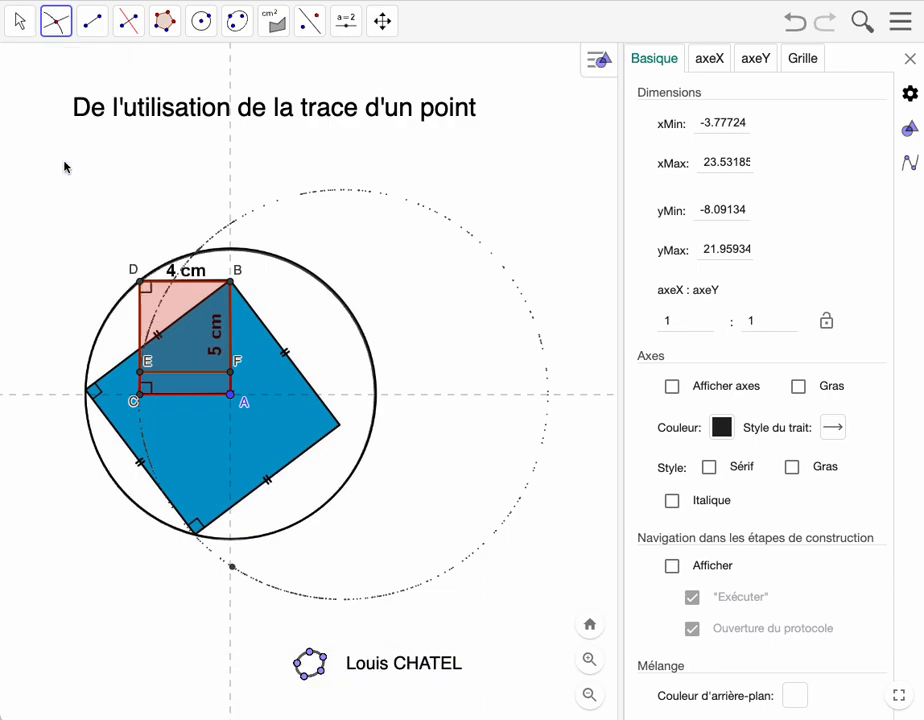
click(232, 255)
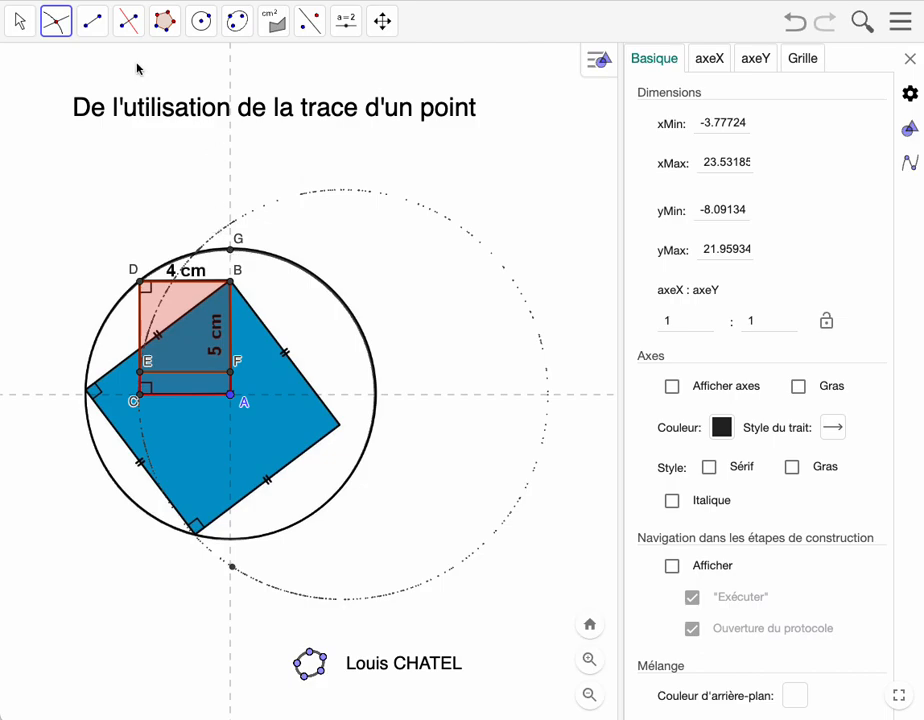
Step: Construct a regular polygon with 4 points from B and G
click(165, 20)
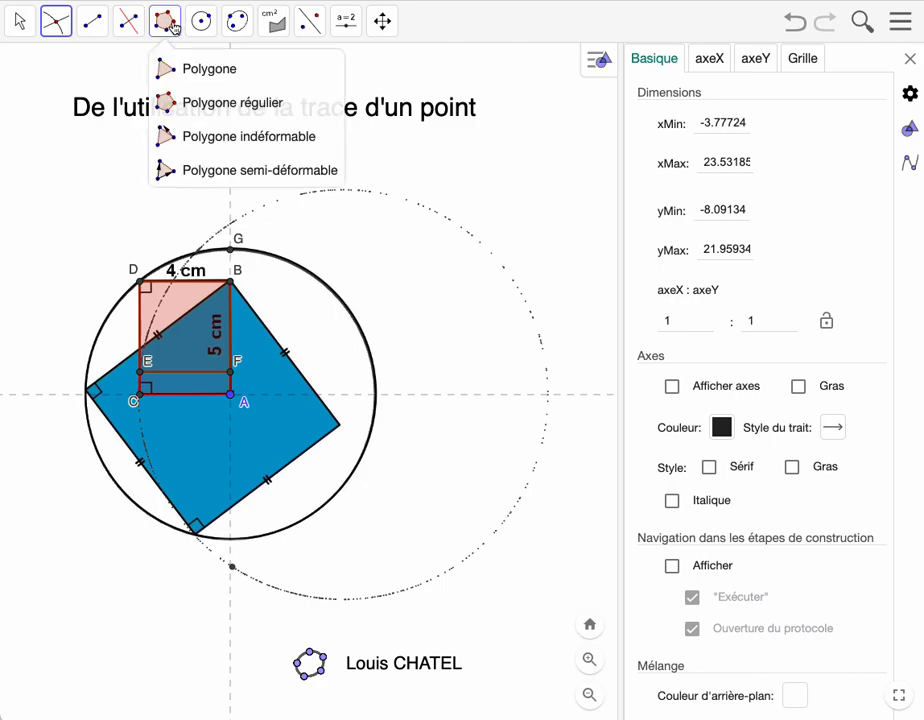
click(190, 104)
click(232, 279)
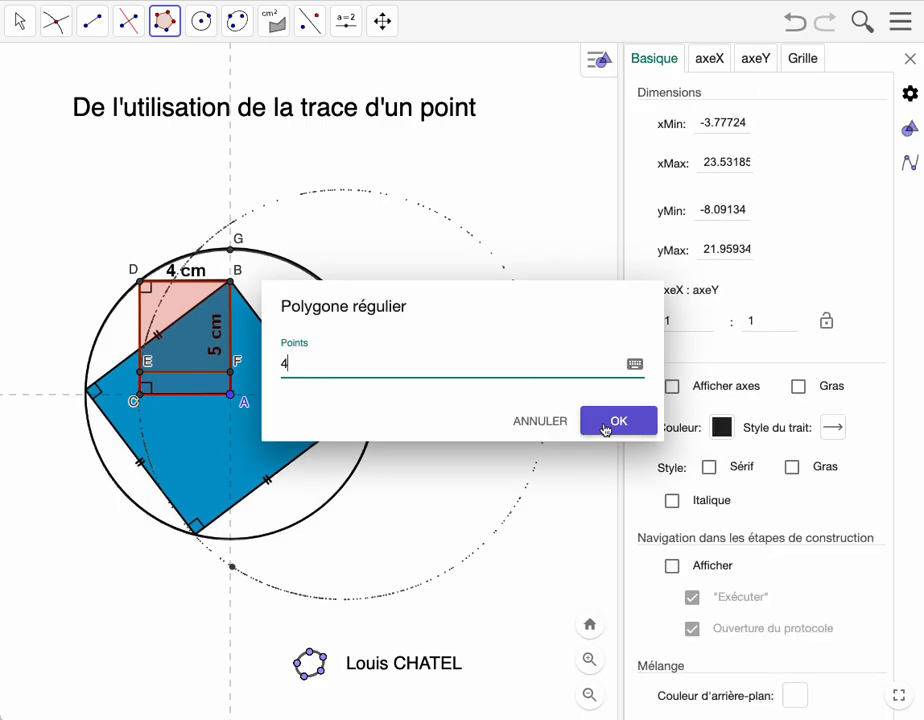
click(605, 428)
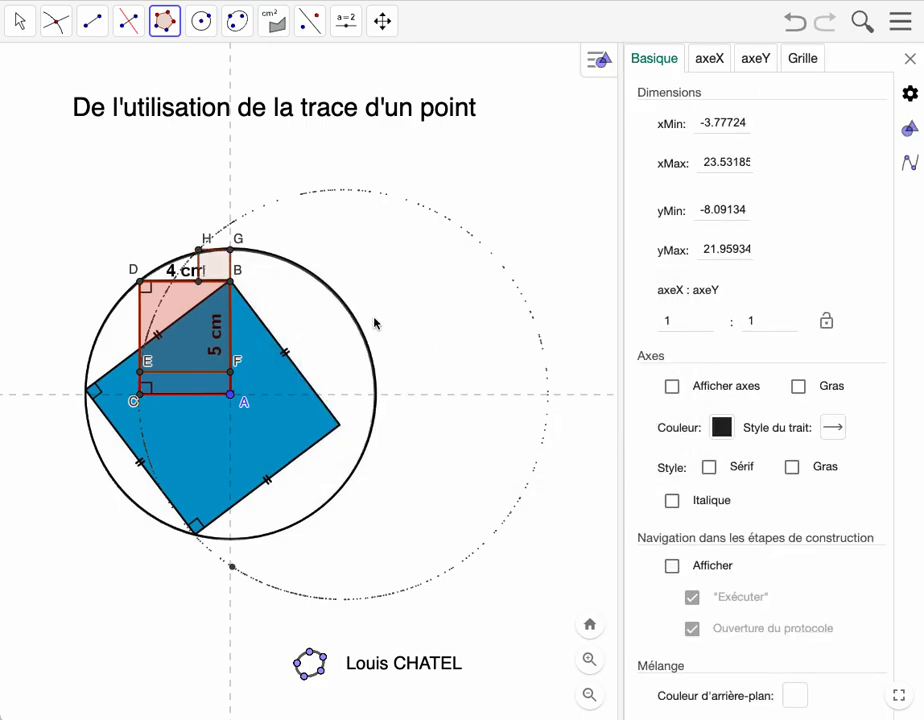
Step: Construct the perpendicular bisector of H and E, and create its intersection point with the horizontal dashed line through A
click(135, 26)
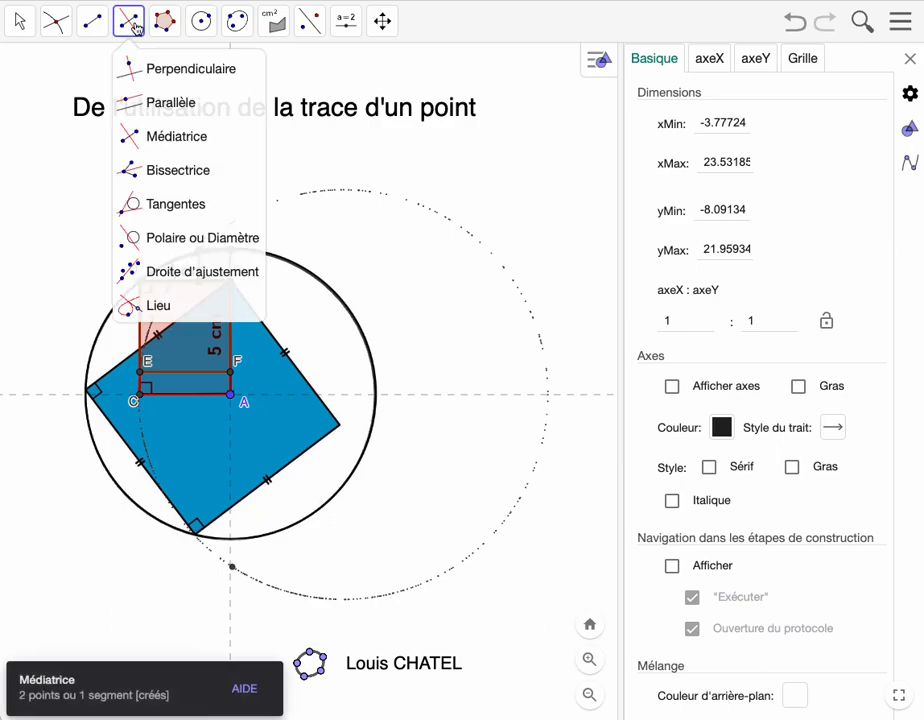
click(134, 28)
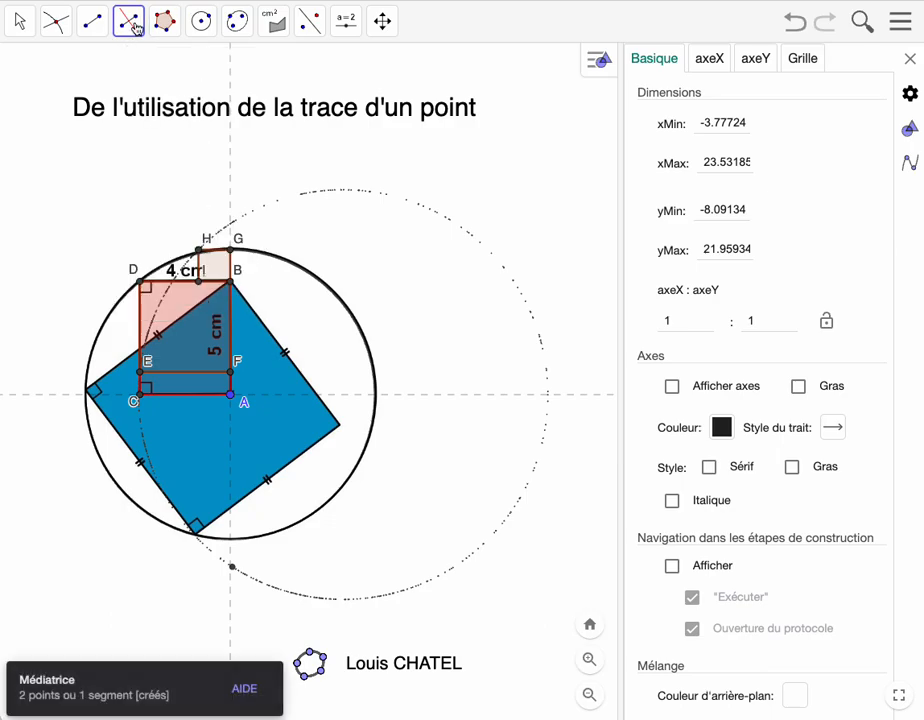
click(200, 252)
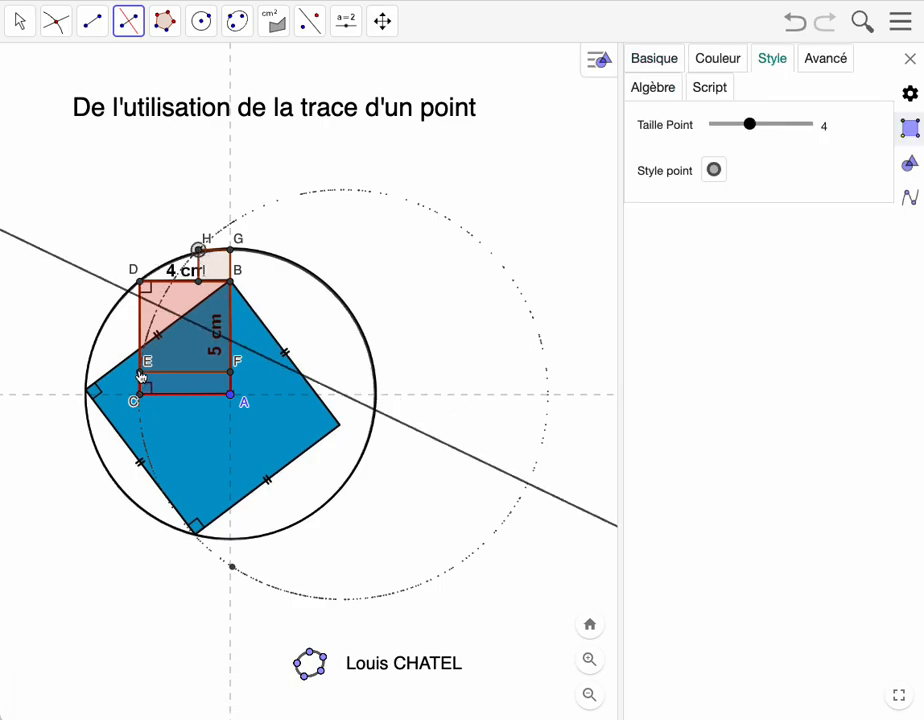
key(Escape)
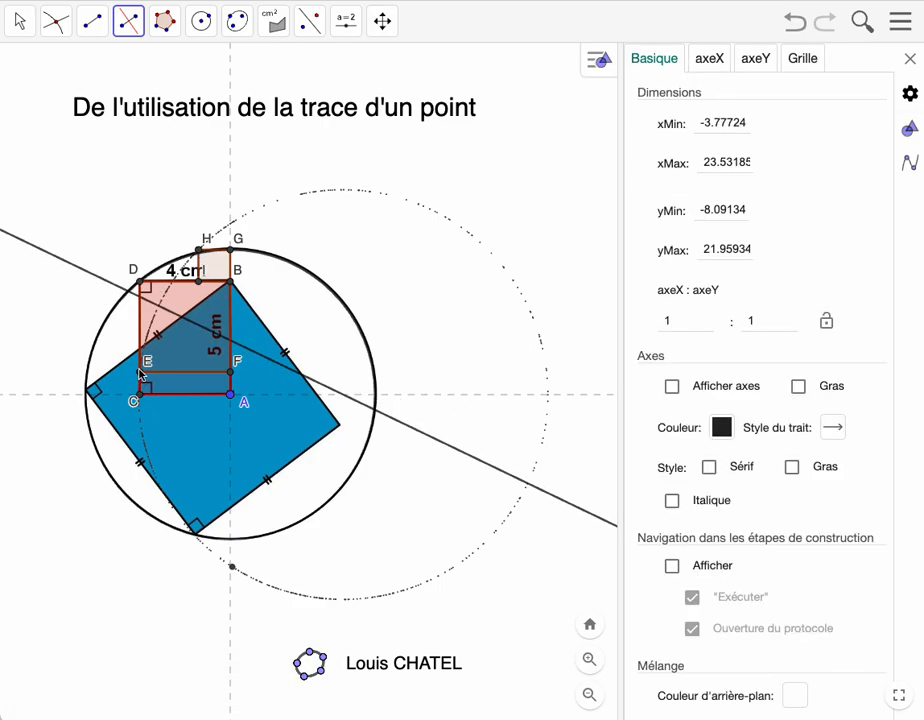
click(53, 24)
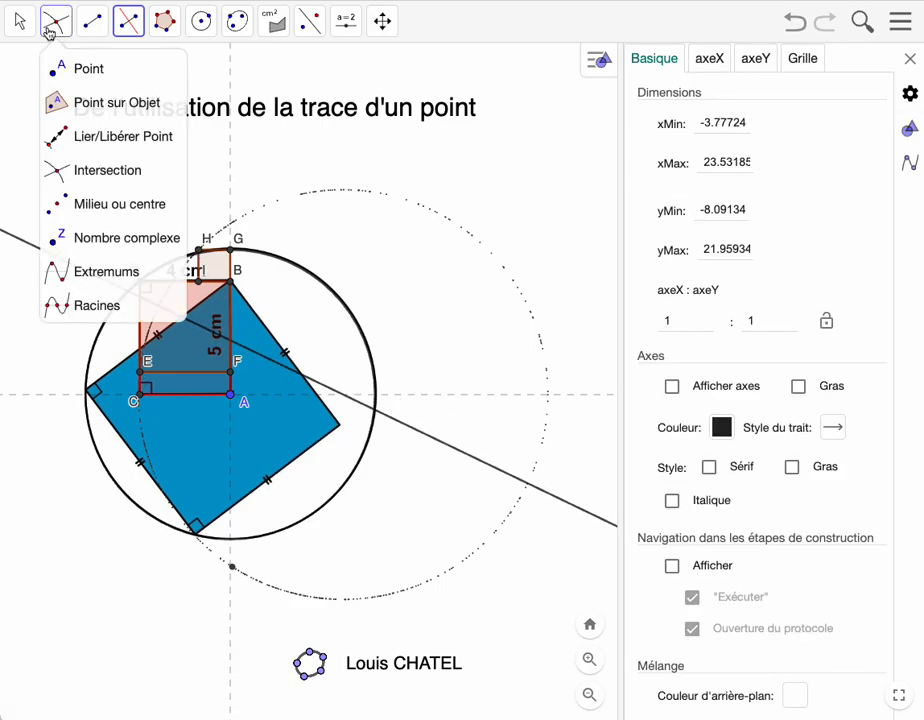
click(345, 396)
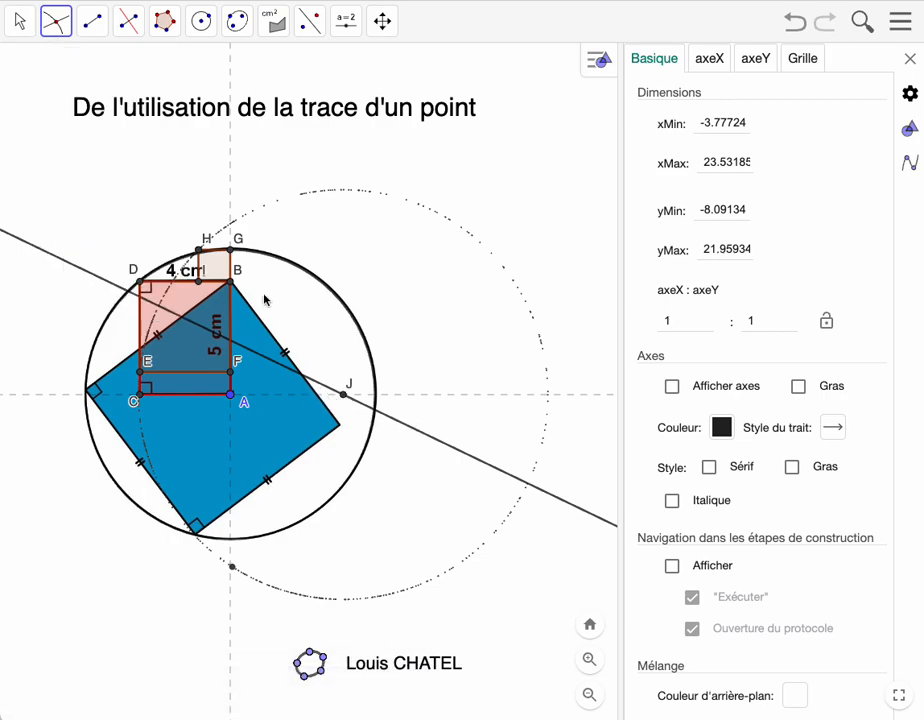
Step: Construct a circle centred on J and passing through H
click(201, 24)
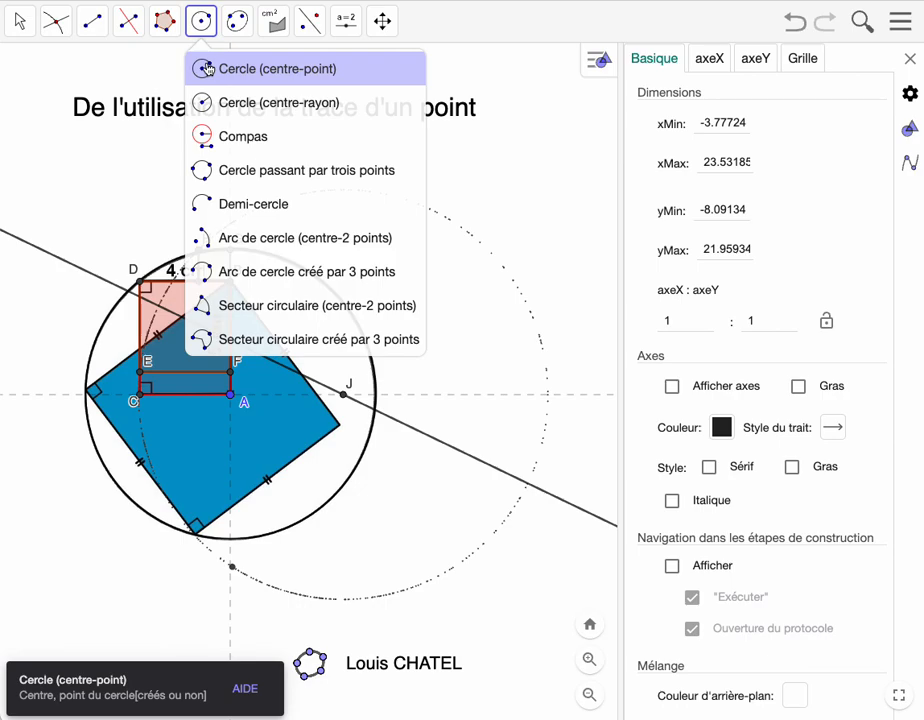
click(206, 68)
click(344, 394)
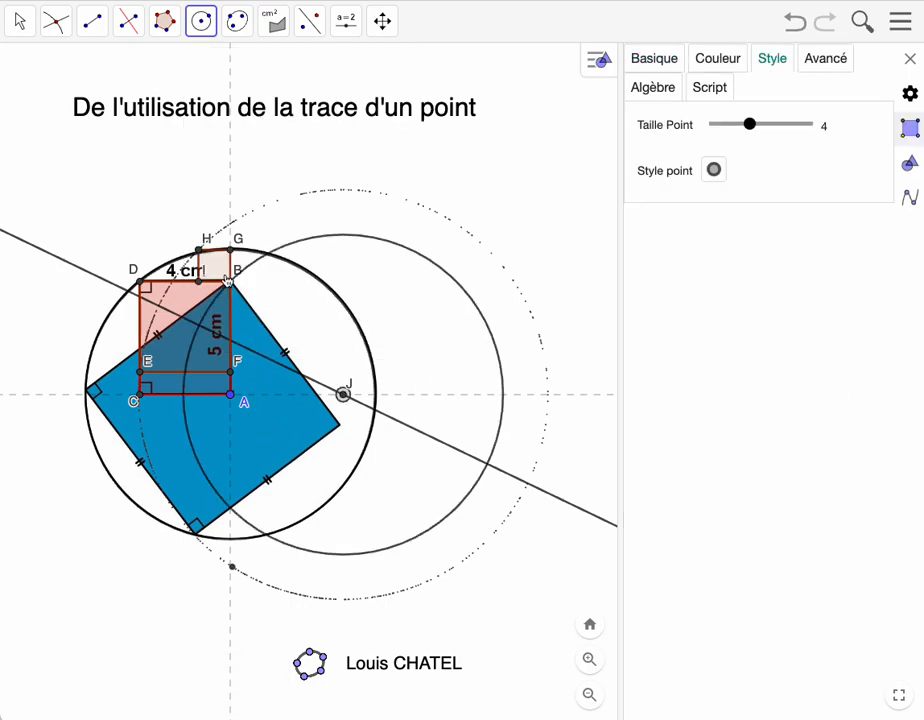
click(206, 243)
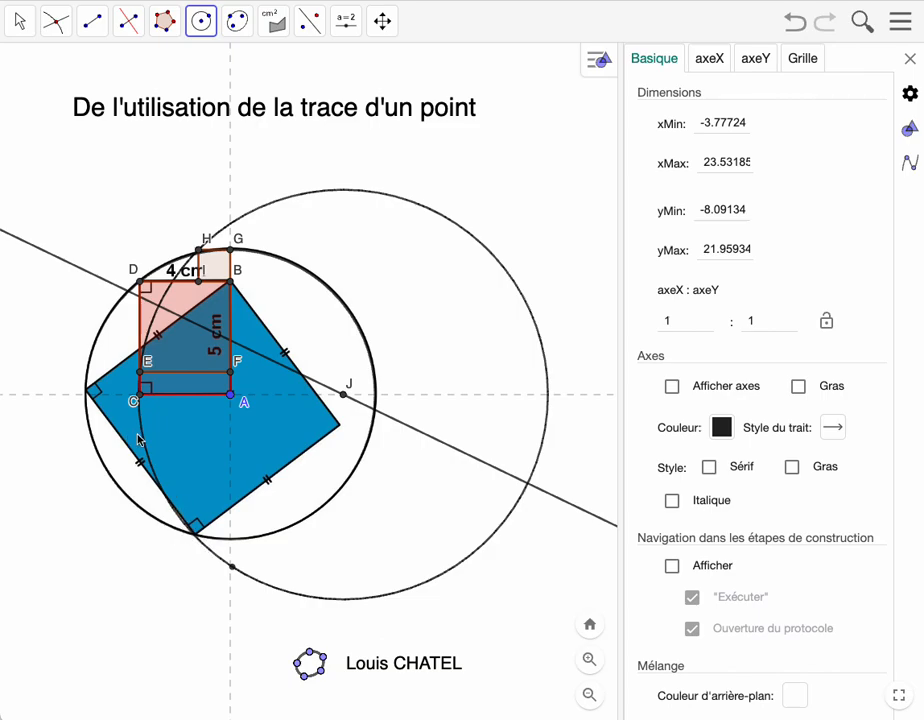
Step: Create the intersection point of the two circles at the blue square's lowest vertex
click(57, 32)
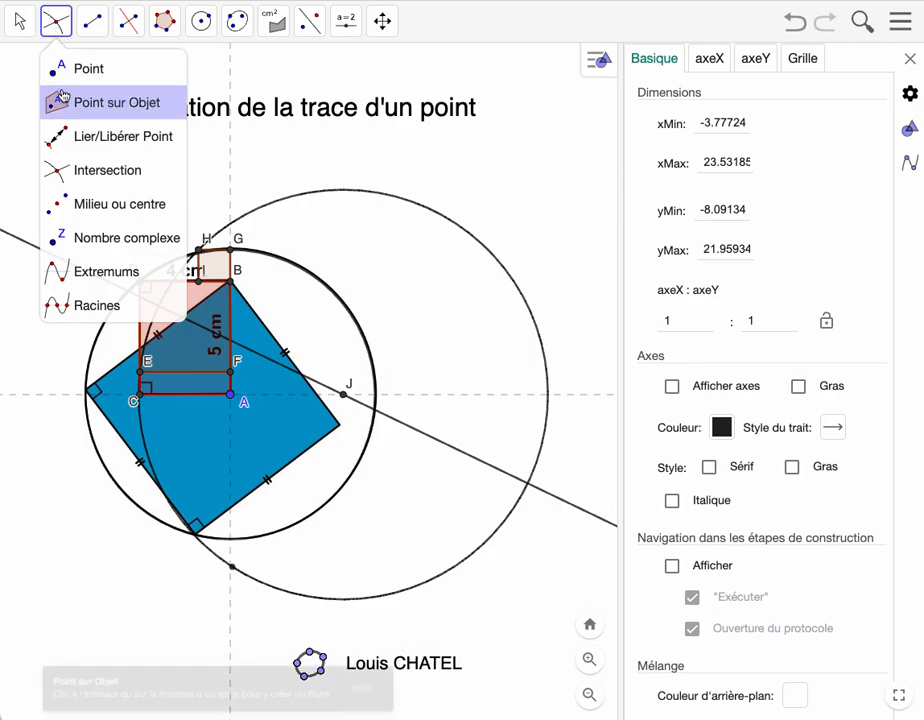
click(61, 171)
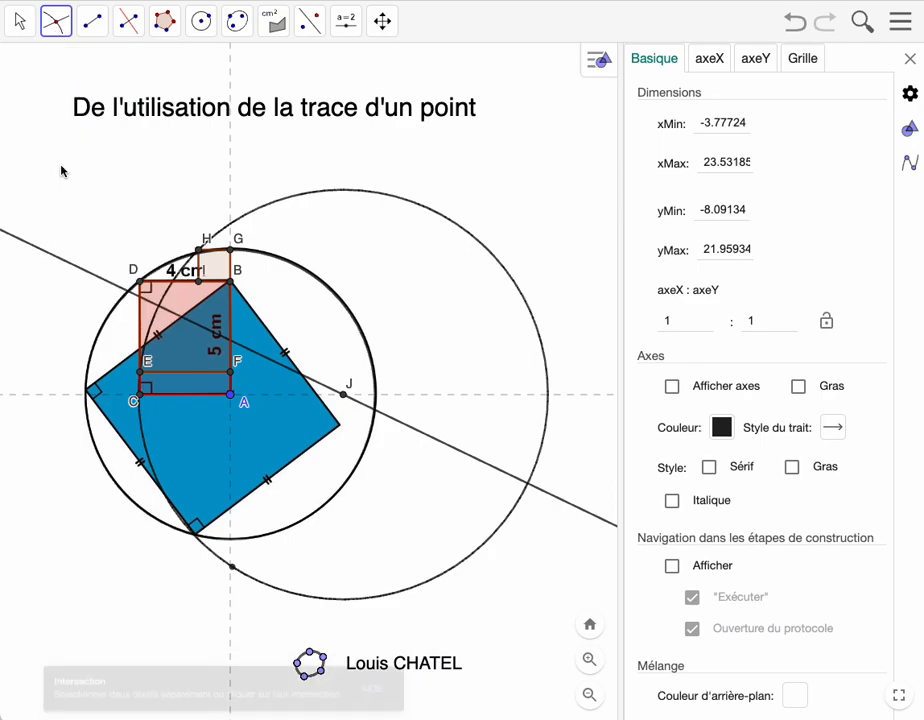
click(195, 537)
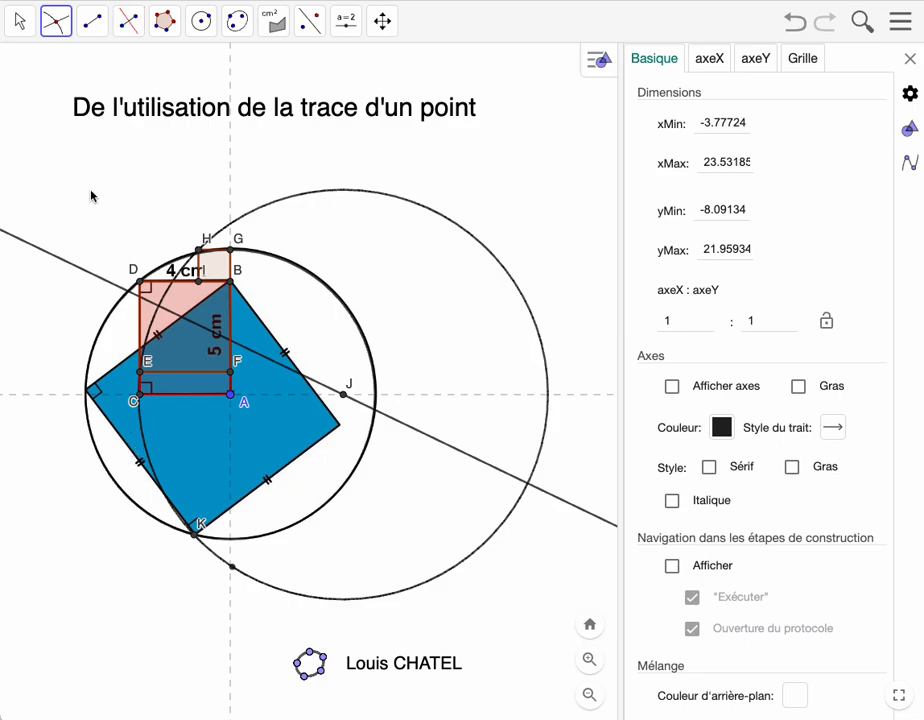
Step: Construct the perpendicular bisector of B and K, and create its intersection with the original circle at the blue square's leftmost vertex
click(128, 22)
click(148, 137)
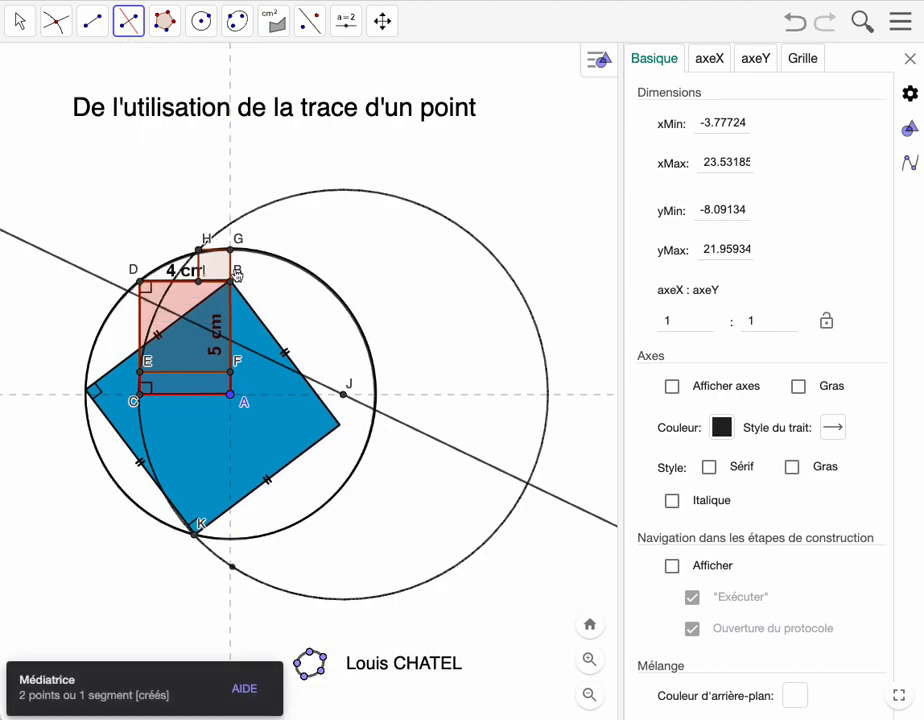
click(232, 285)
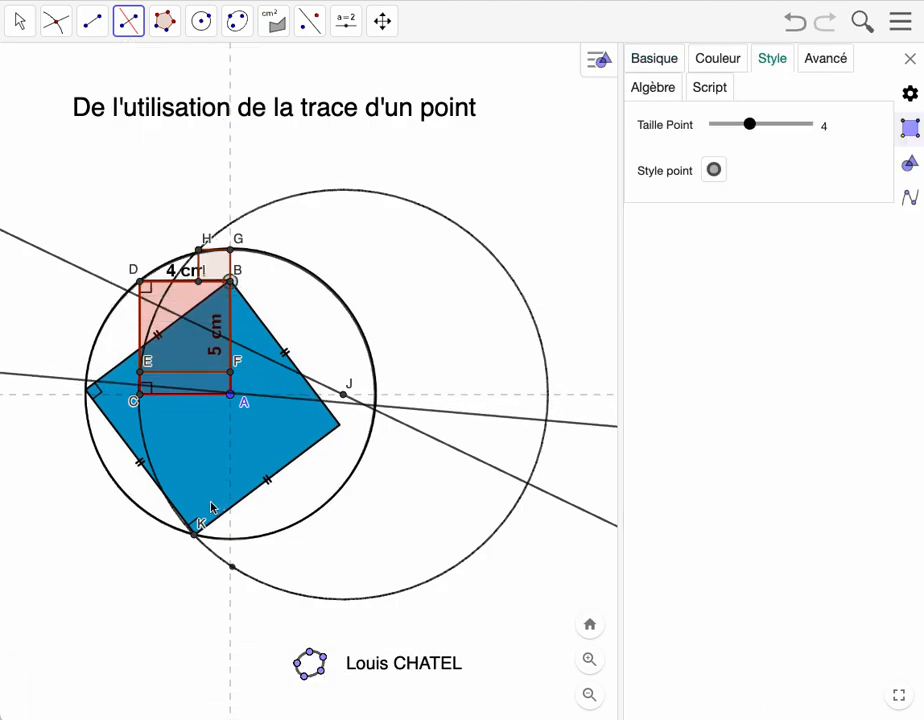
click(197, 533)
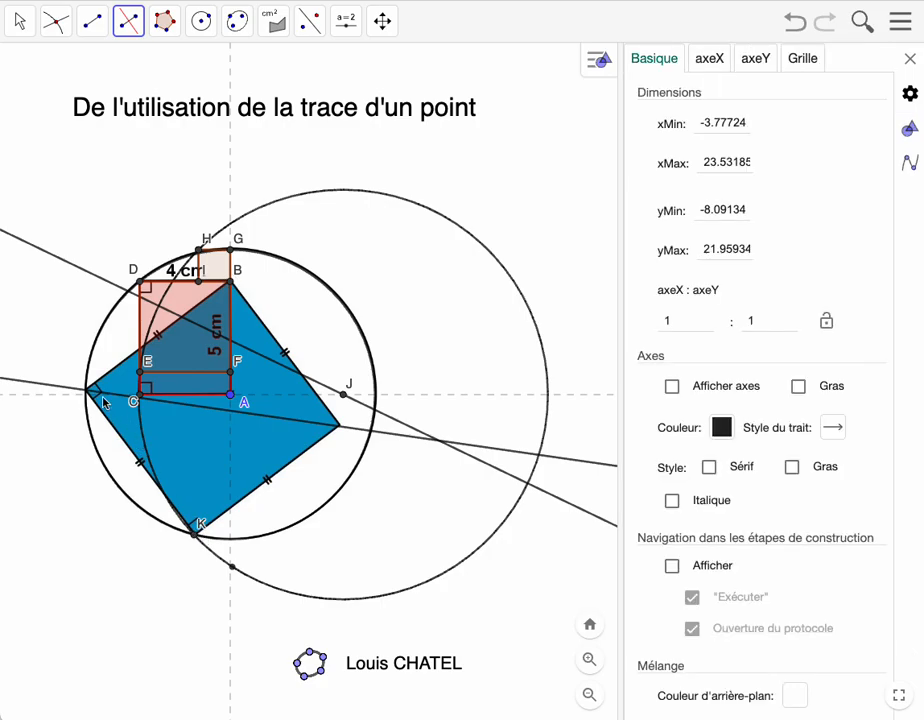
click(55, 30)
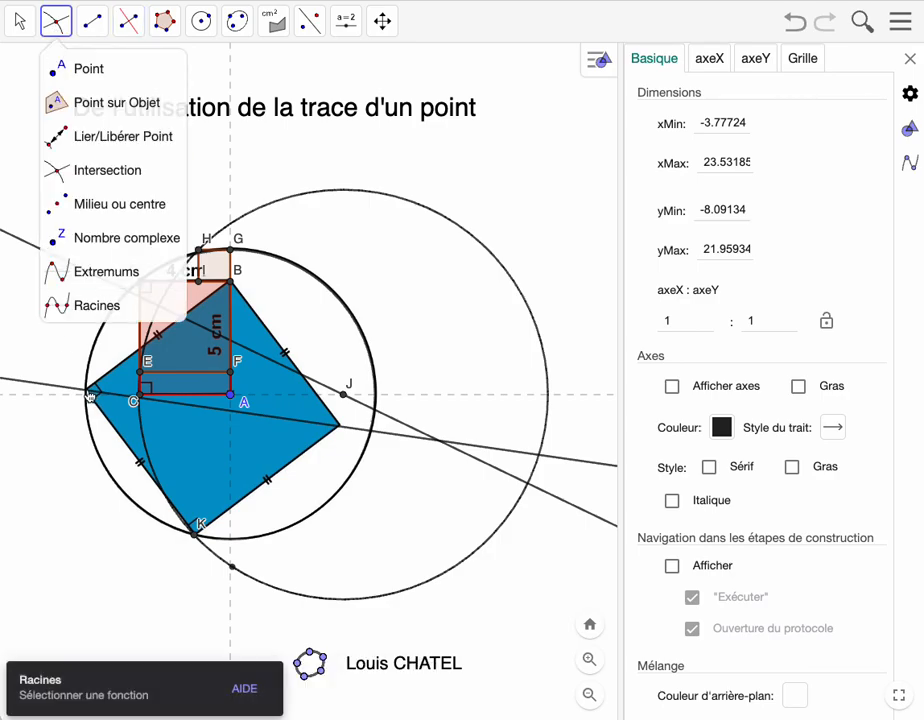
click(90, 393)
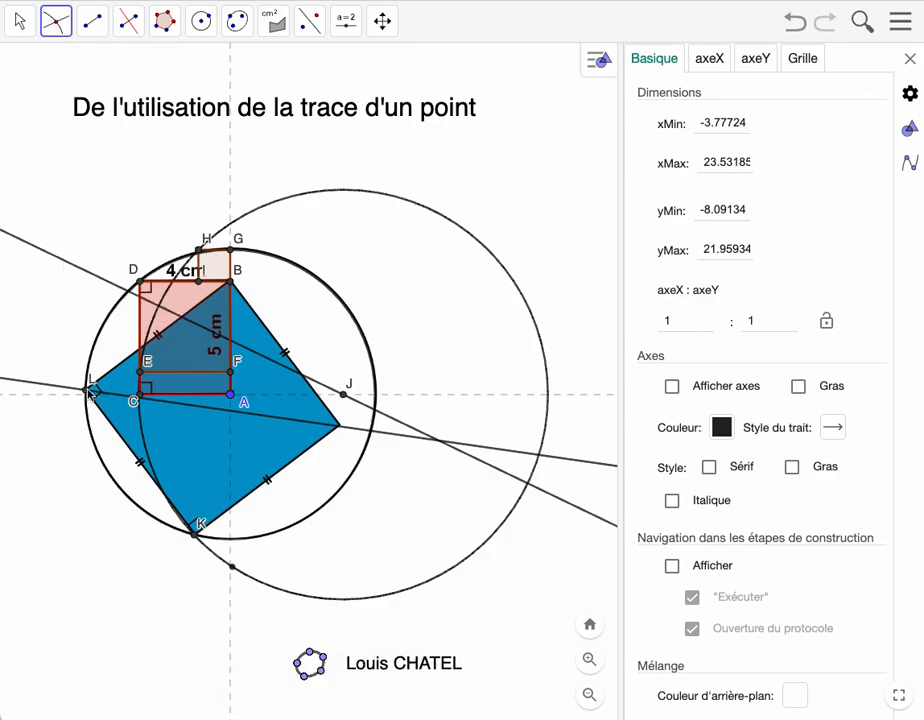
Step: Construct a regular polygon with 4 points from B and L over the blue square
click(165, 20)
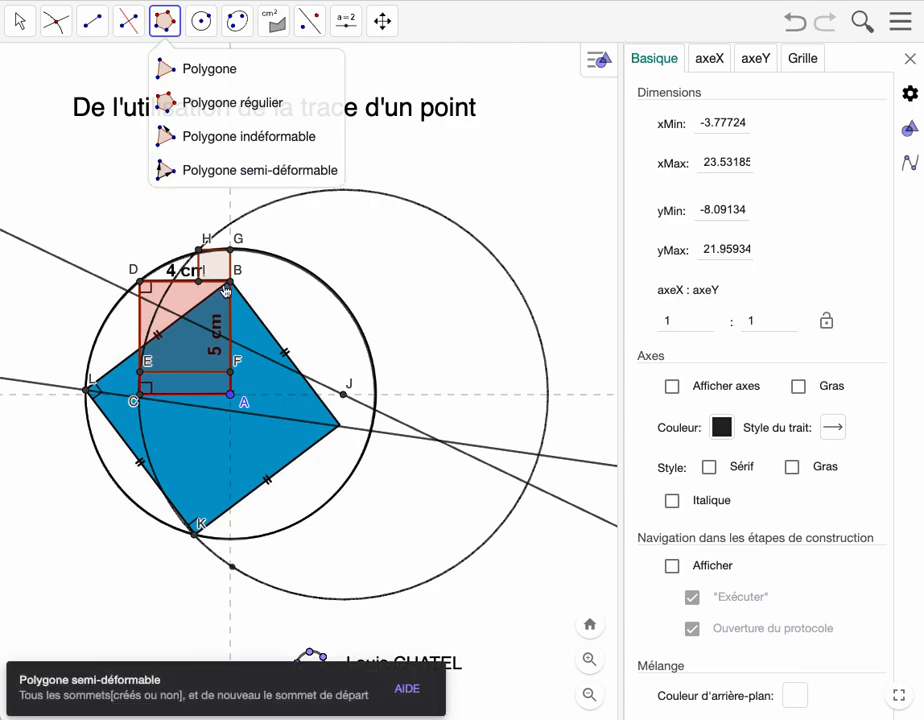
click(231, 395)
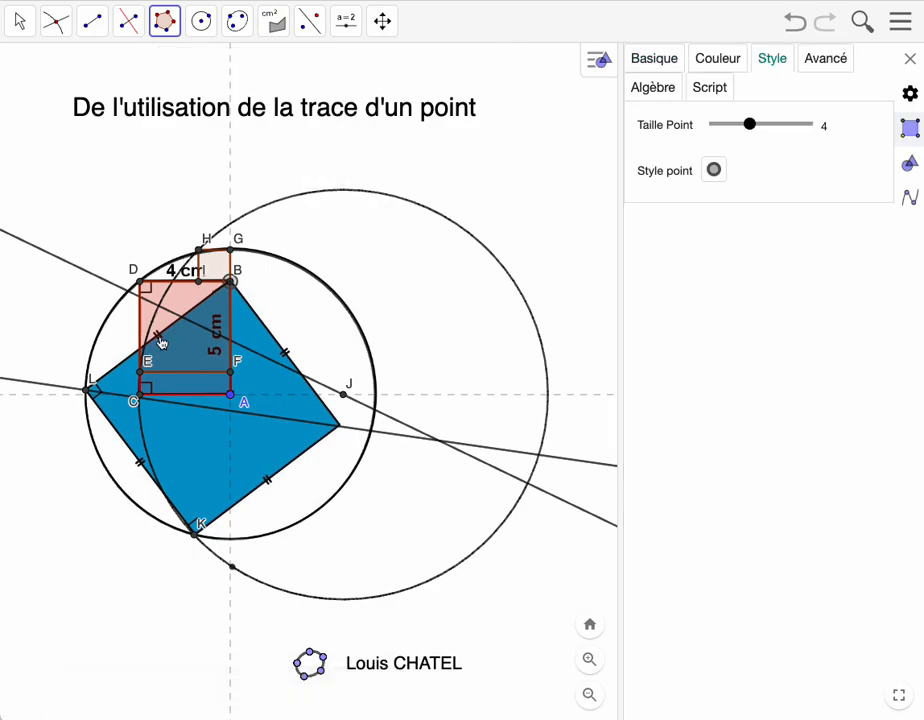
click(90, 393)
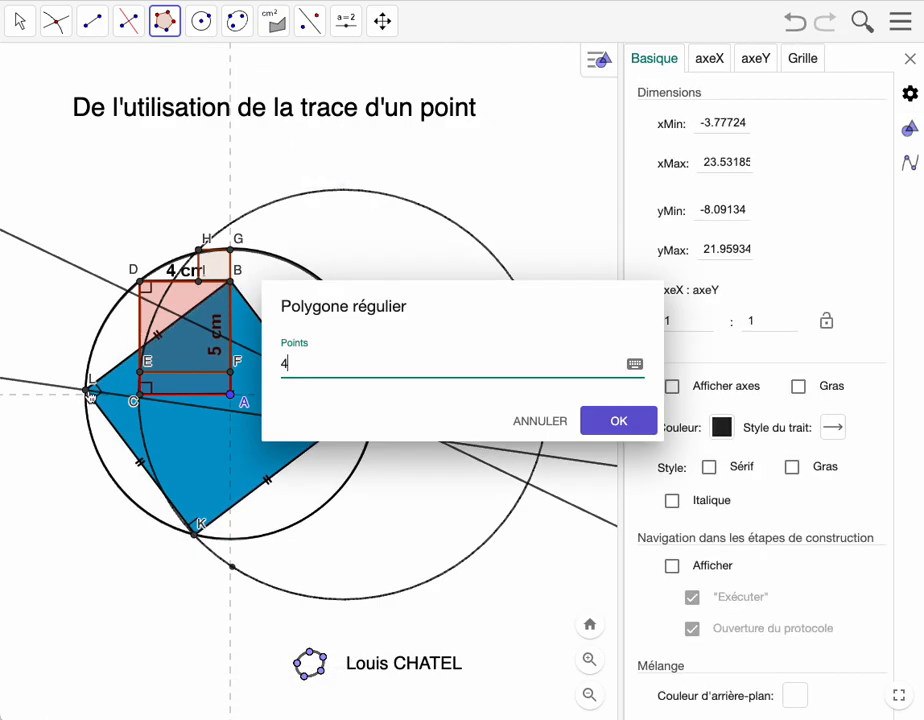
click(620, 425)
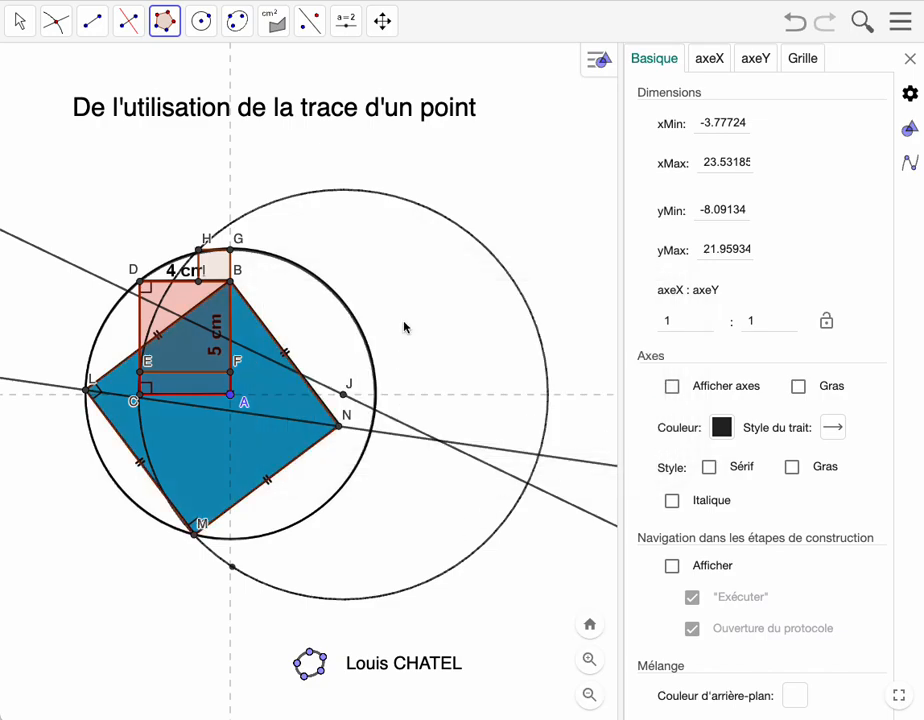
Step: Add an area measurement label to the square through B, L, M and N
click(273, 20)
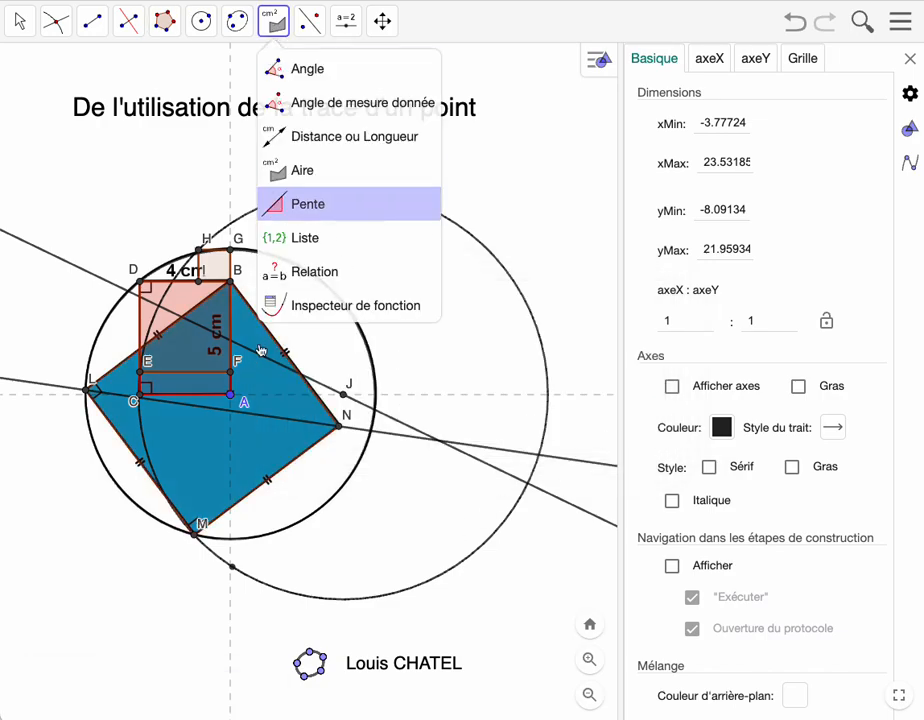
click(308, 204)
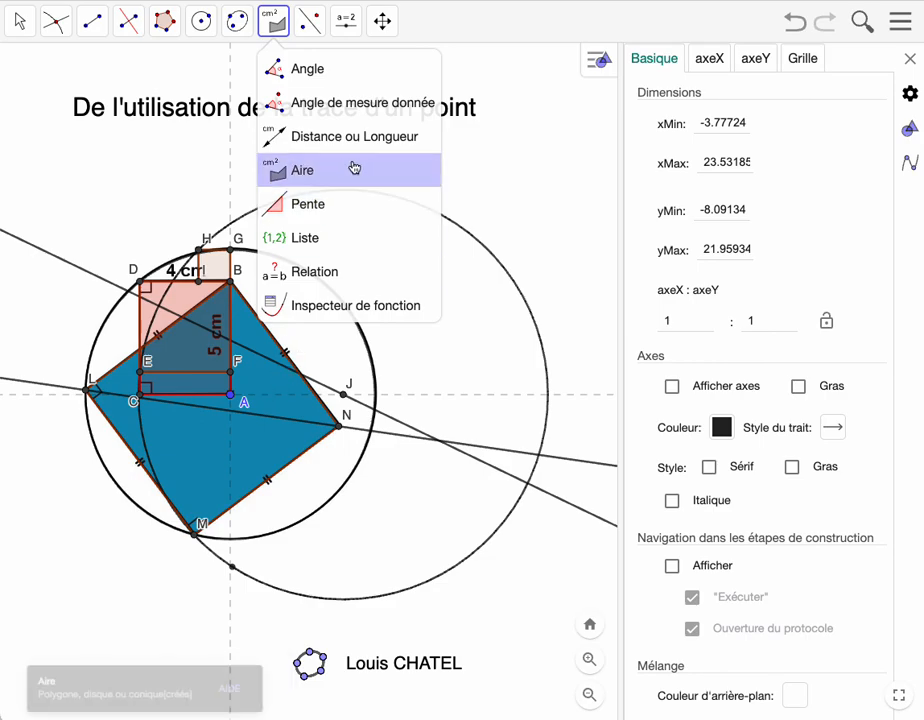
click(348, 170)
click(254, 459)
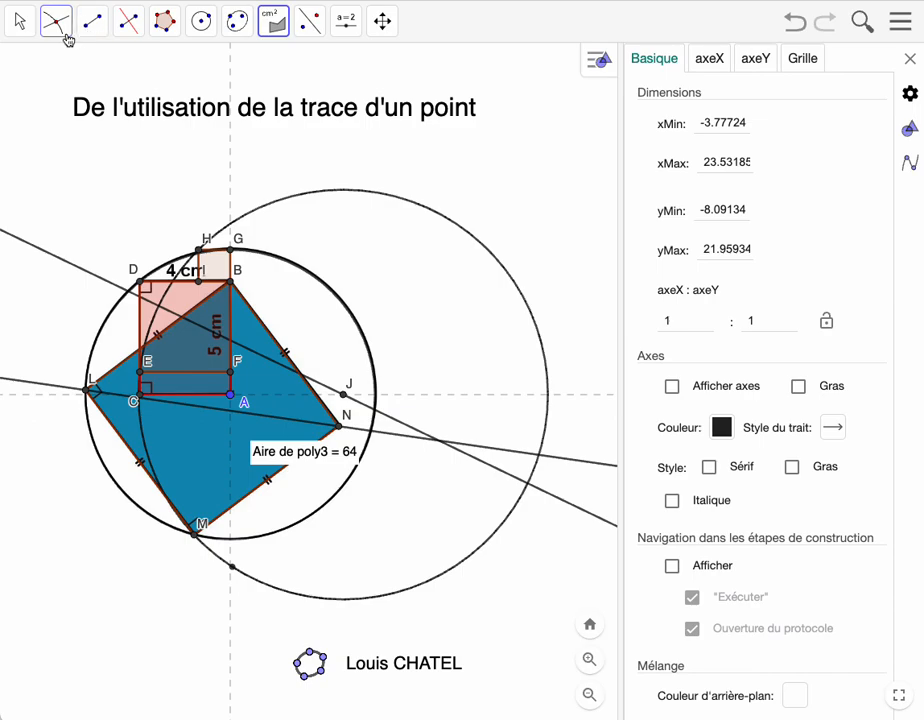
Step: Colour the square through B, L, M and N blue (#0000FF) and raise its opacity to about half
click(18, 20)
mouse_move(92, 20)
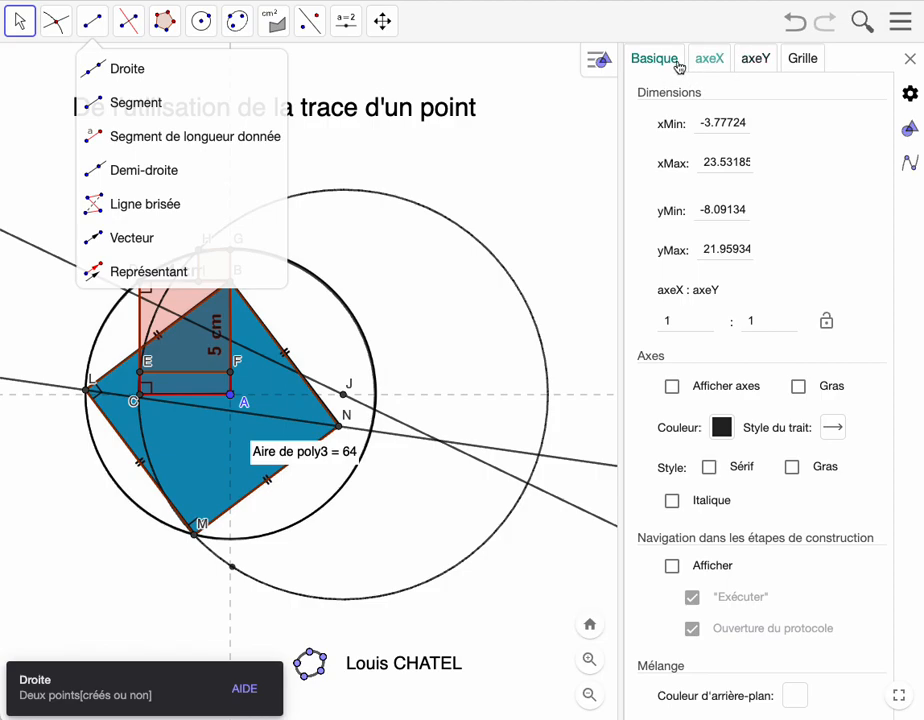
click(222, 478)
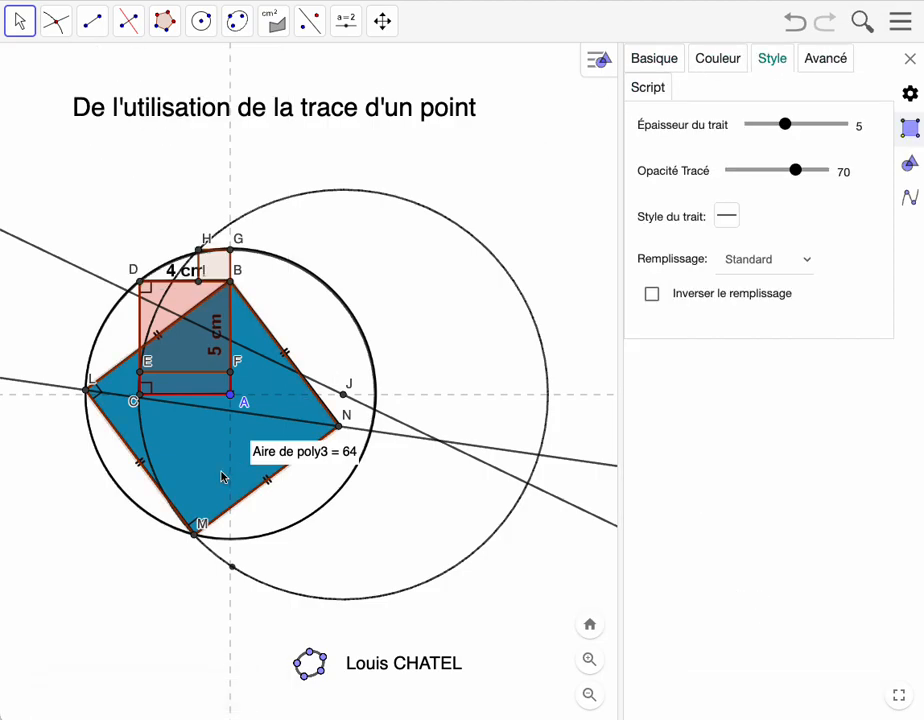
click(720, 60)
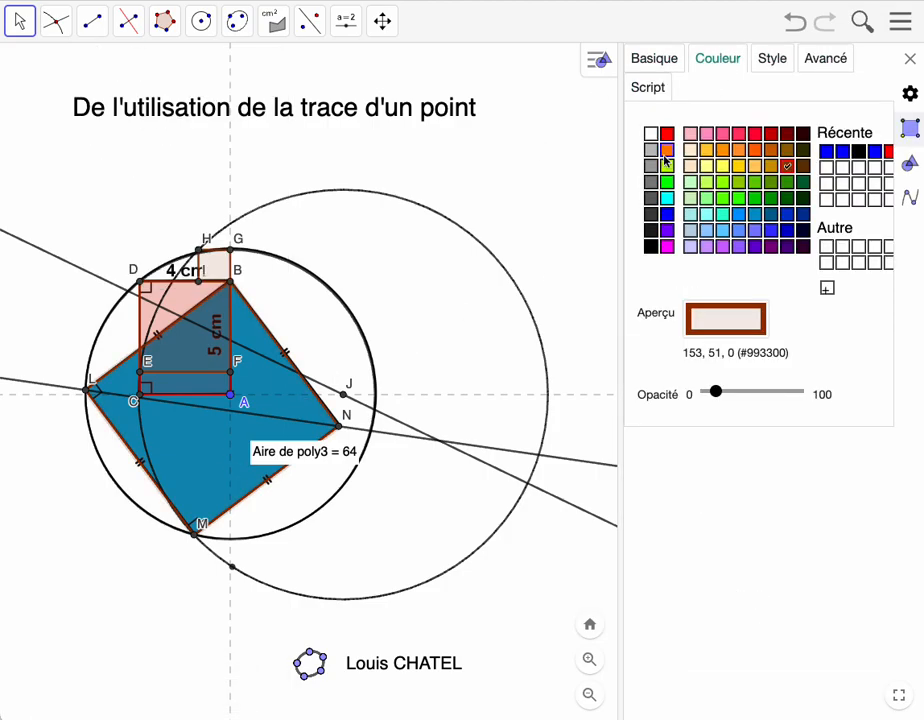
click(667, 198)
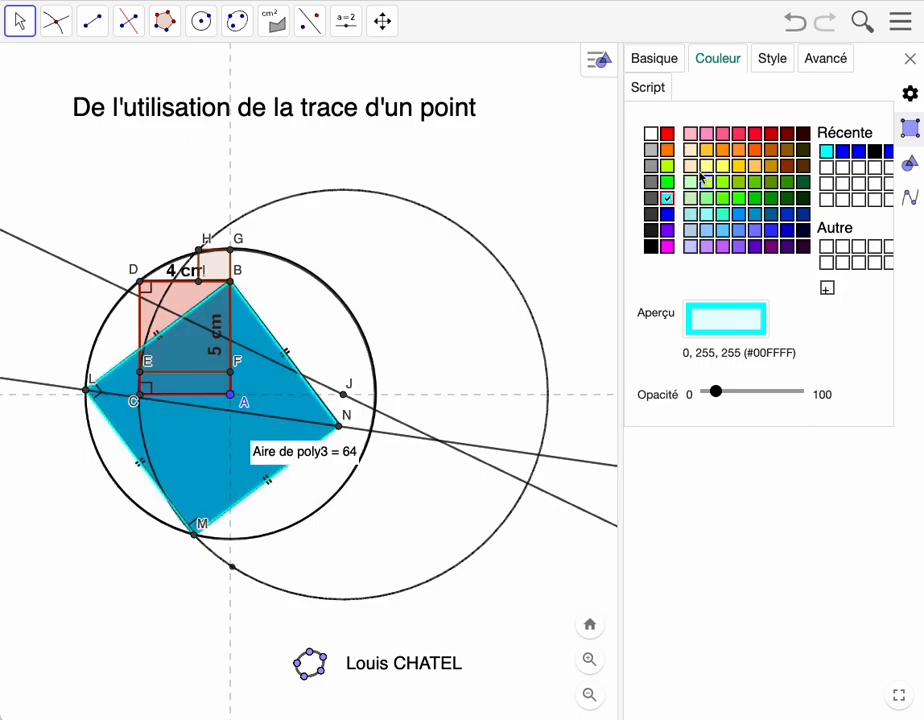
click(667, 214)
drag(716, 392, 752, 392)
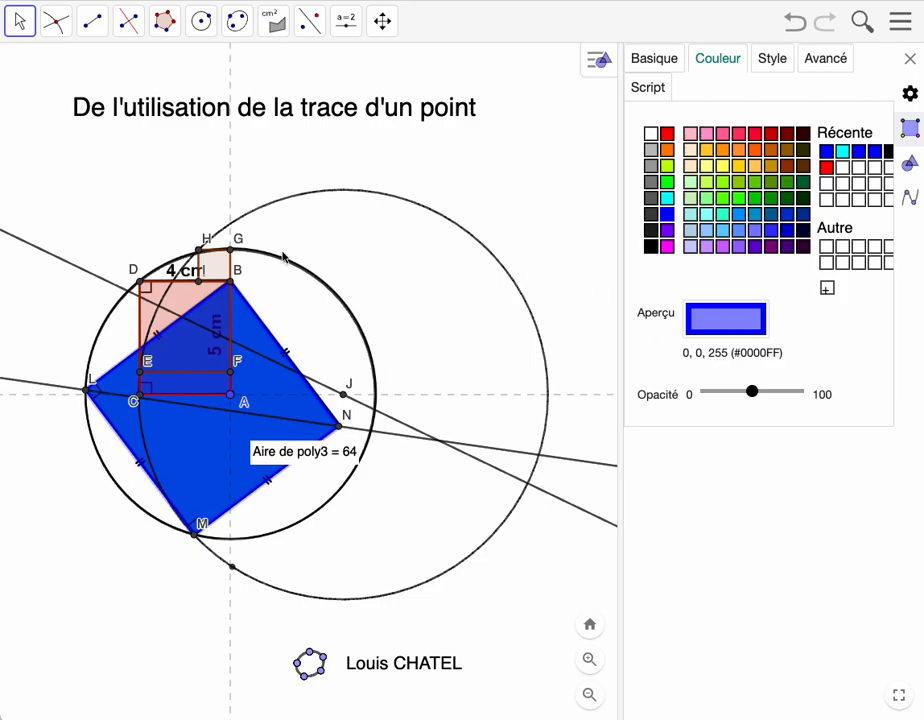
Step: Set the perpendicular bisector through J to line thickness 1 and a dashed line style
click(40, 252)
click(770, 62)
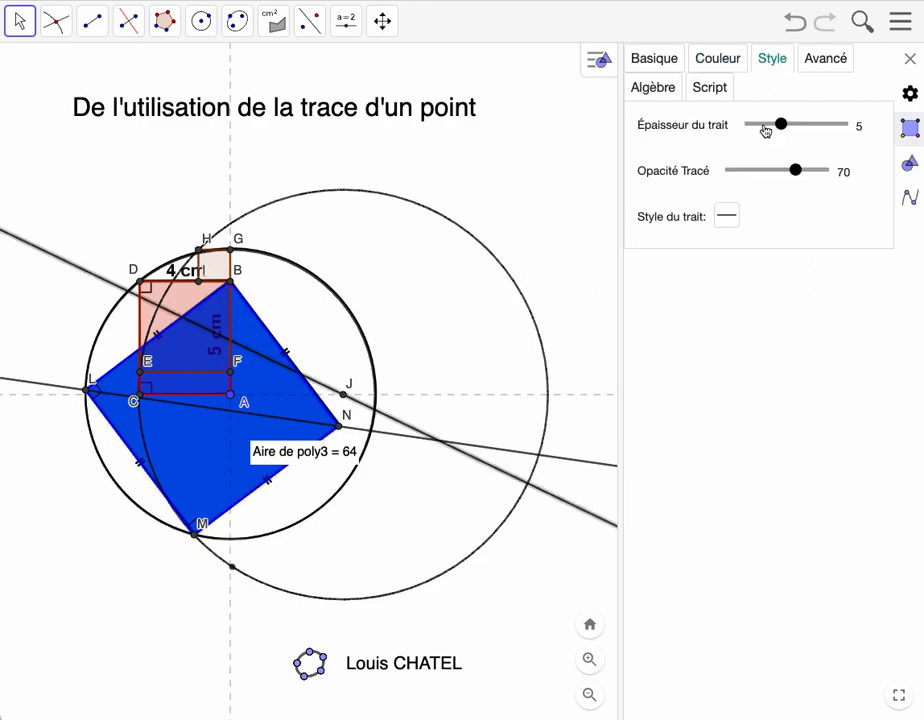
drag(776, 132, 736, 126)
click(727, 215)
click(761, 246)
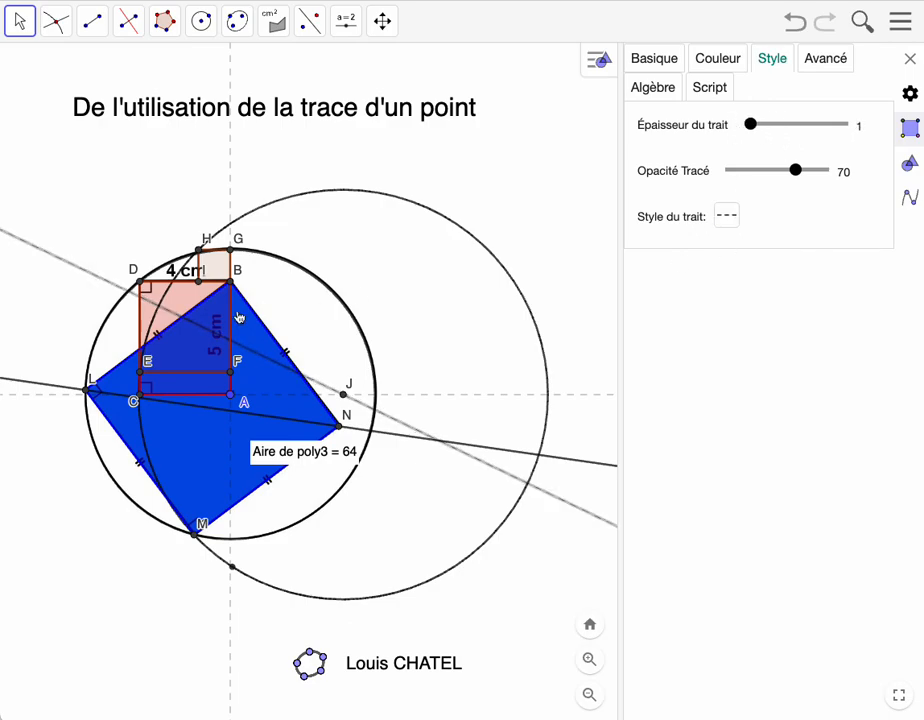
Step: Set the perpendicular bisector through L and N to line thickness 1 and a dashed line style
click(46, 388)
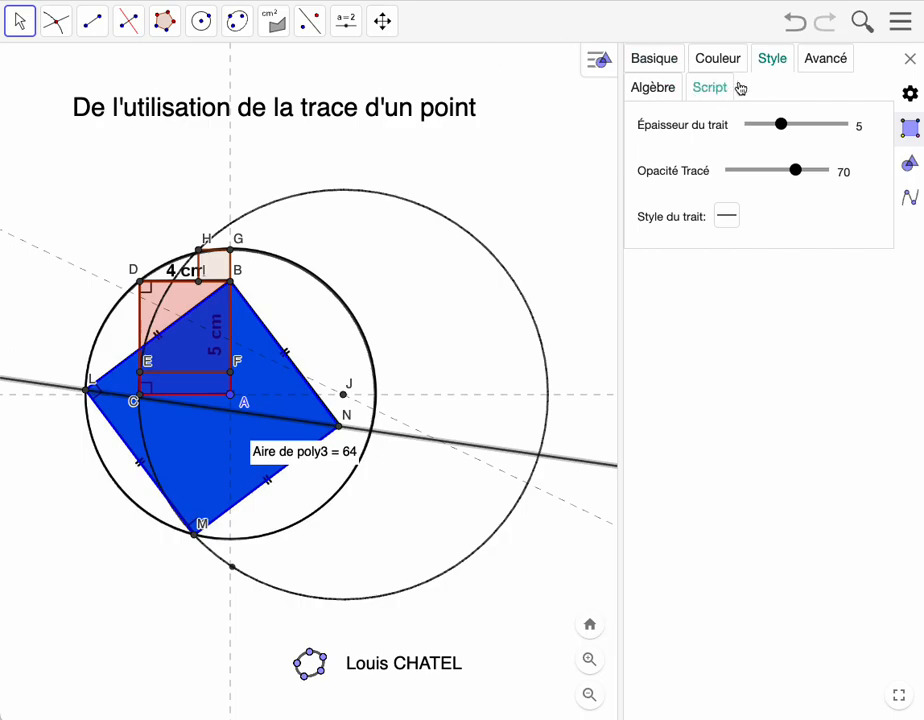
drag(782, 128, 741, 128)
click(727, 217)
click(761, 246)
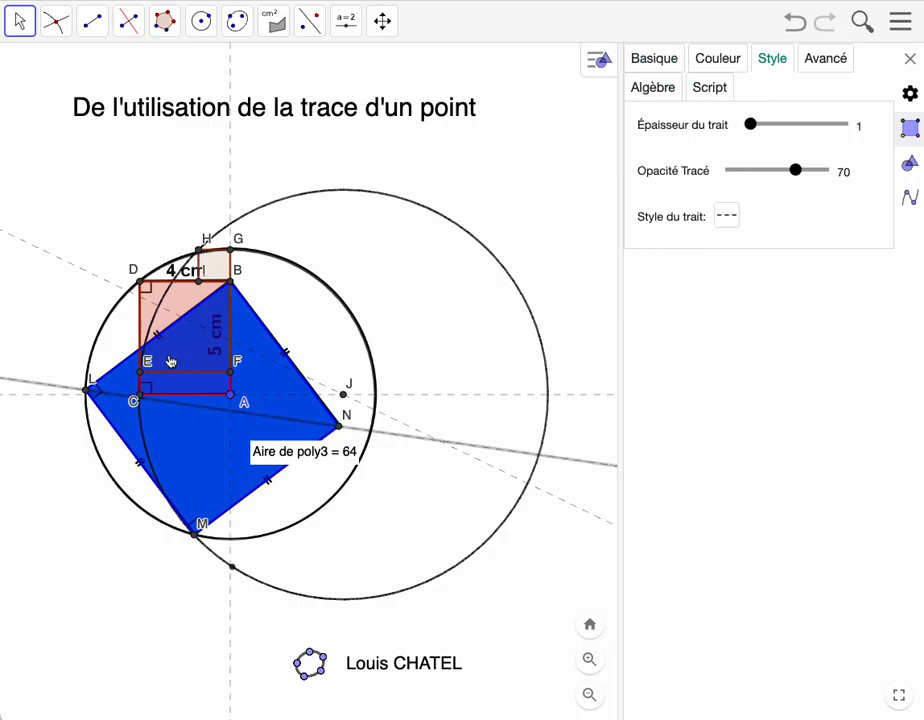
Step: Set the circle centred on J to line thickness 1 and a dashed line style
click(384, 197)
drag(782, 128, 750, 128)
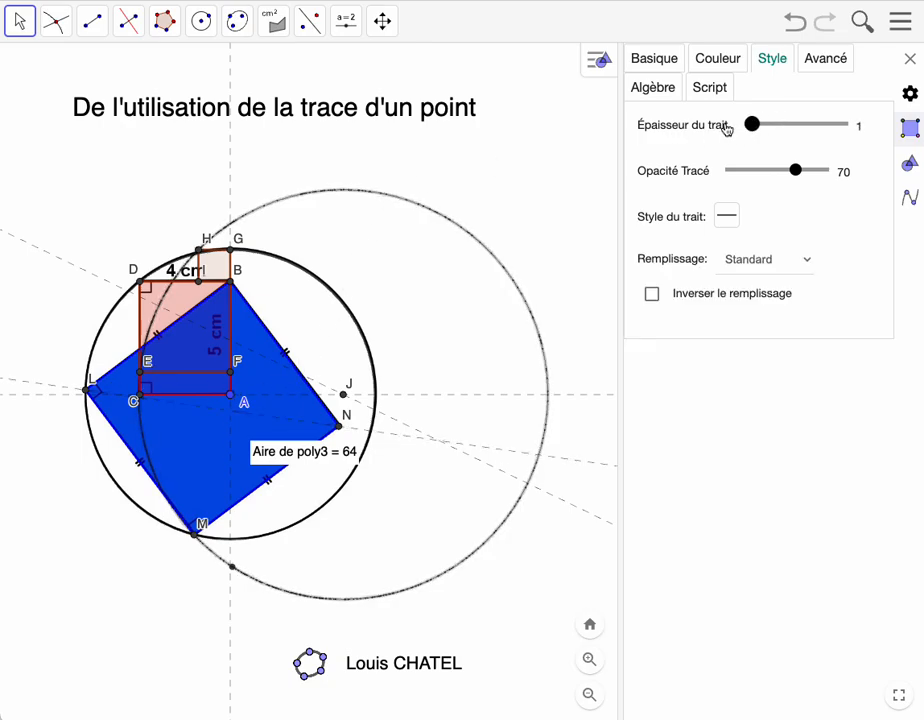
click(727, 217)
click(756, 246)
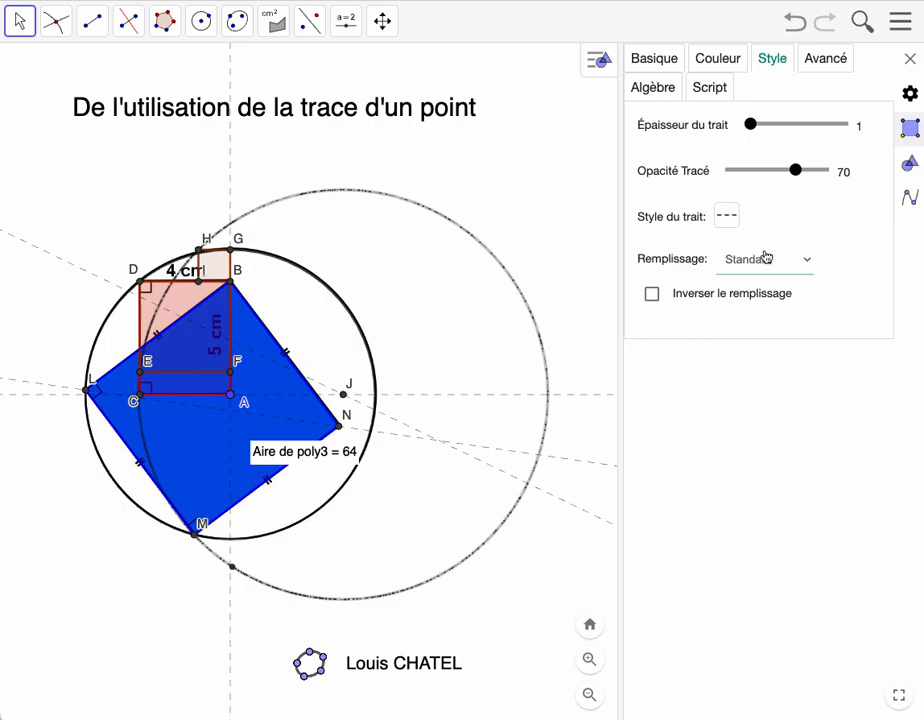
Step: Move the large blue square's area label slightly left, so it sits further inside the square
click(131, 213)
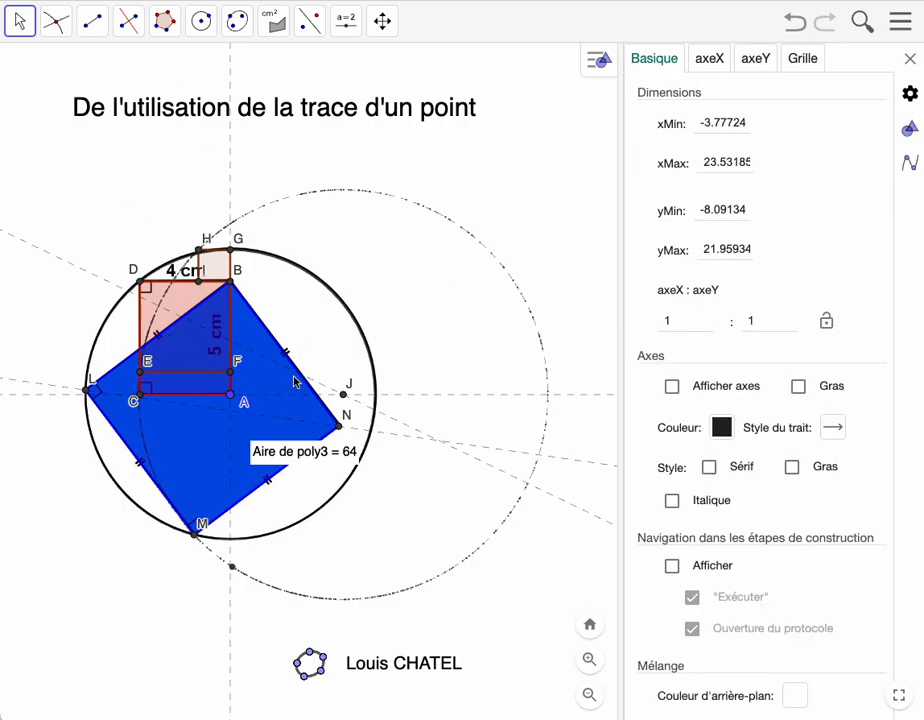
drag(289, 462, 254, 460)
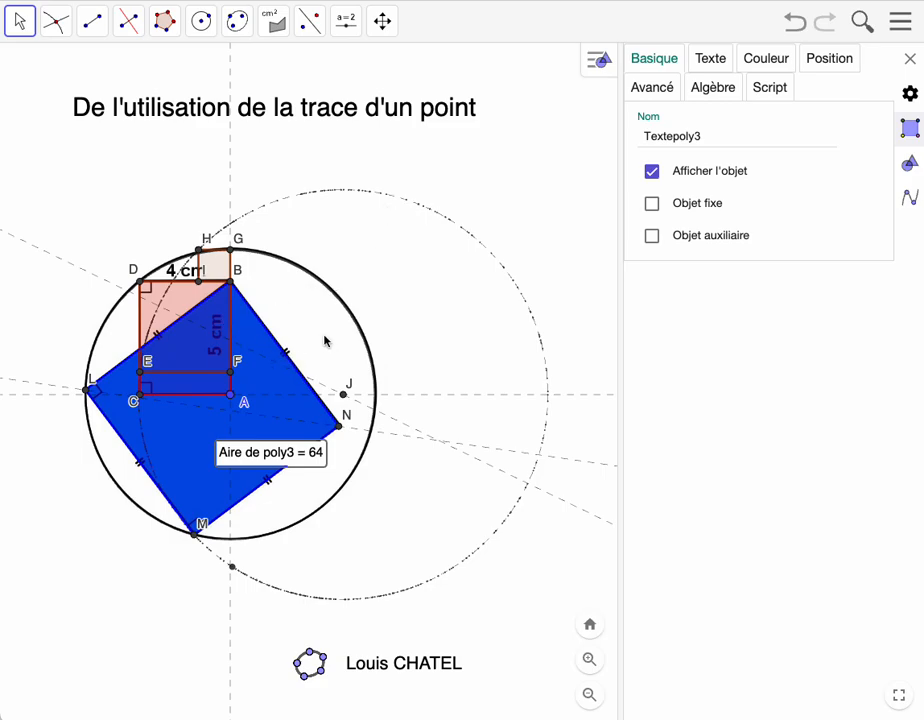
Step: Mark the upper intersection of the black circle and the dashed circle centred on J, near H
mouse_move(318, 333)
mouse_down()
mouse_move(423, 456)
mouse_move(418, 468)
mouse_up()
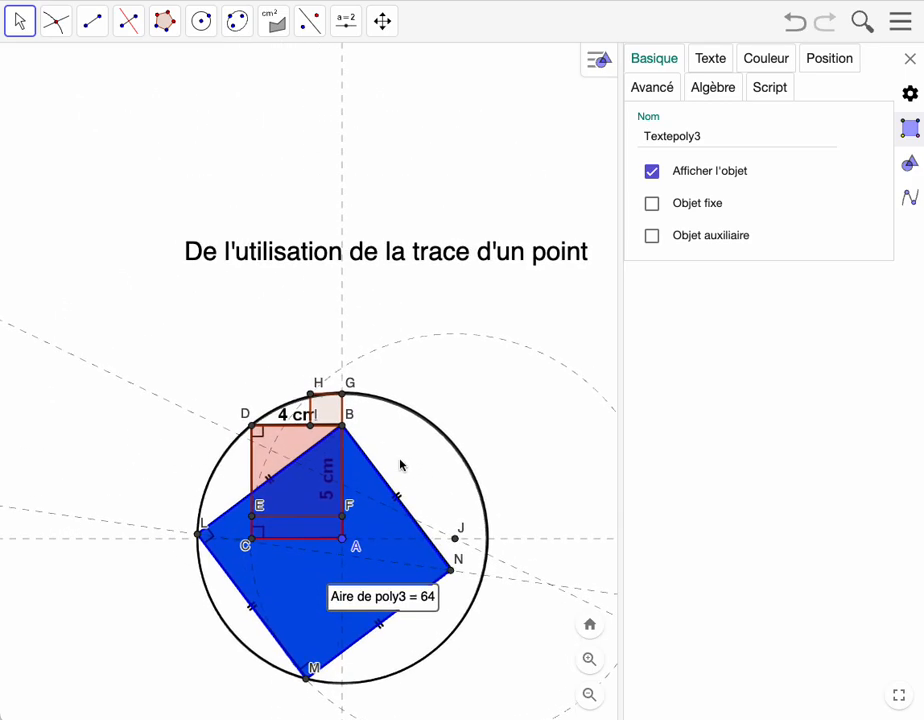
scroll(335, 432, up, 10)
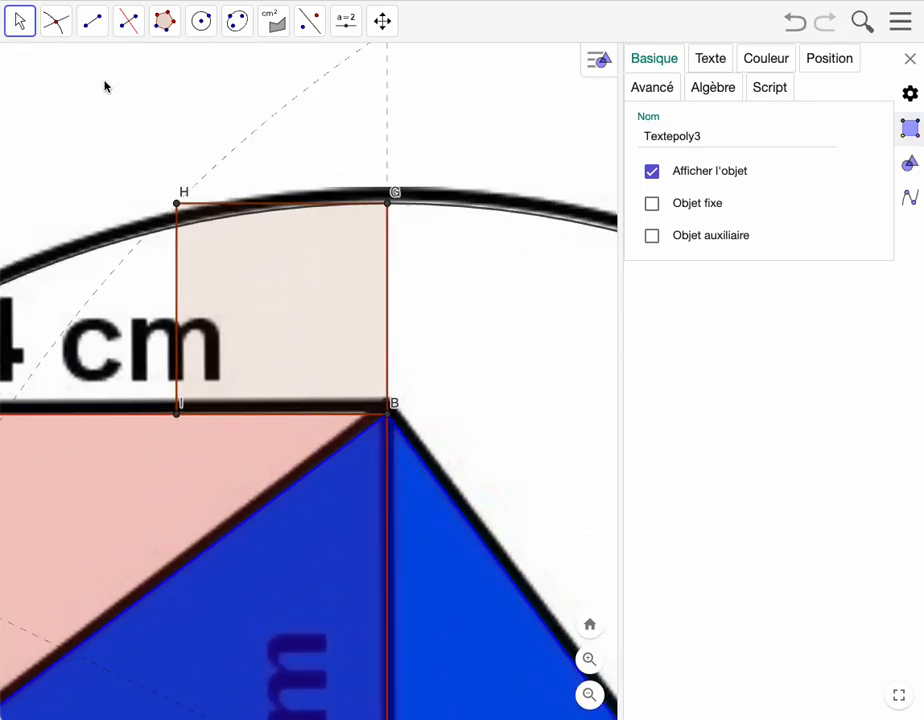
click(57, 21)
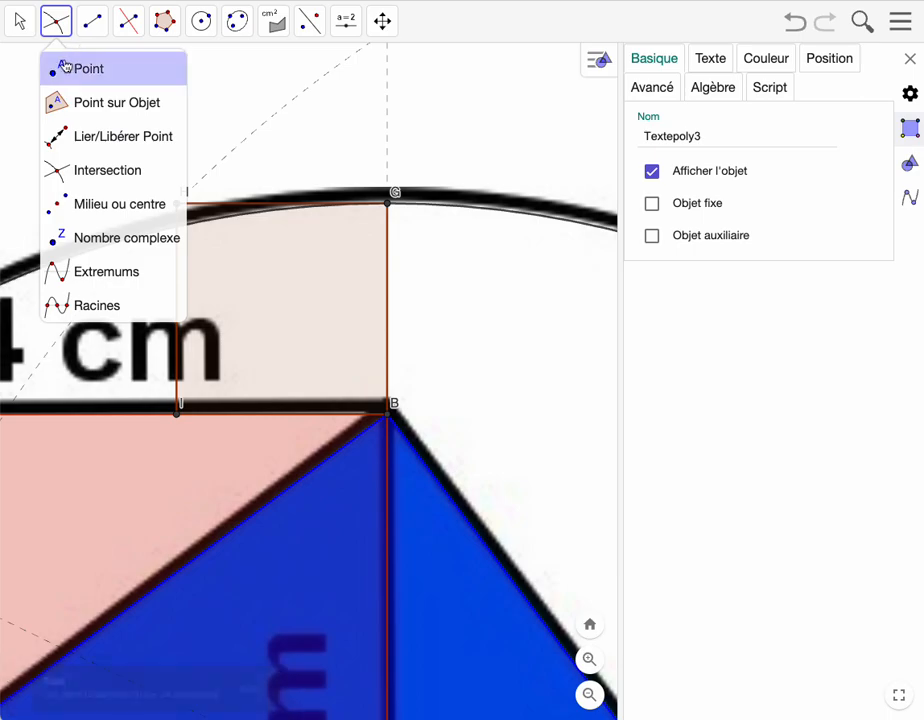
click(59, 182)
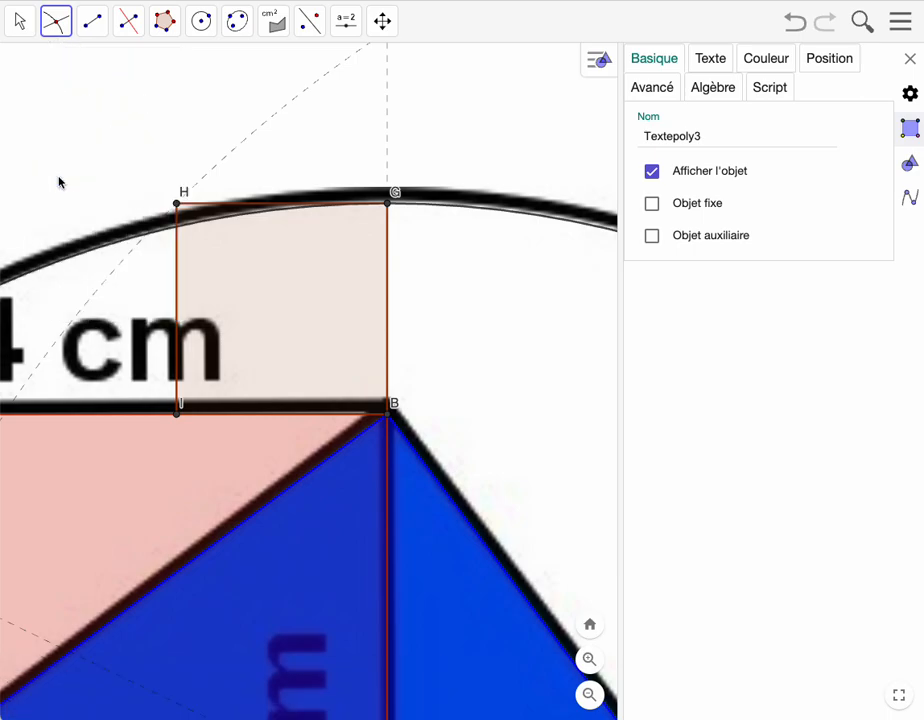
click(148, 235)
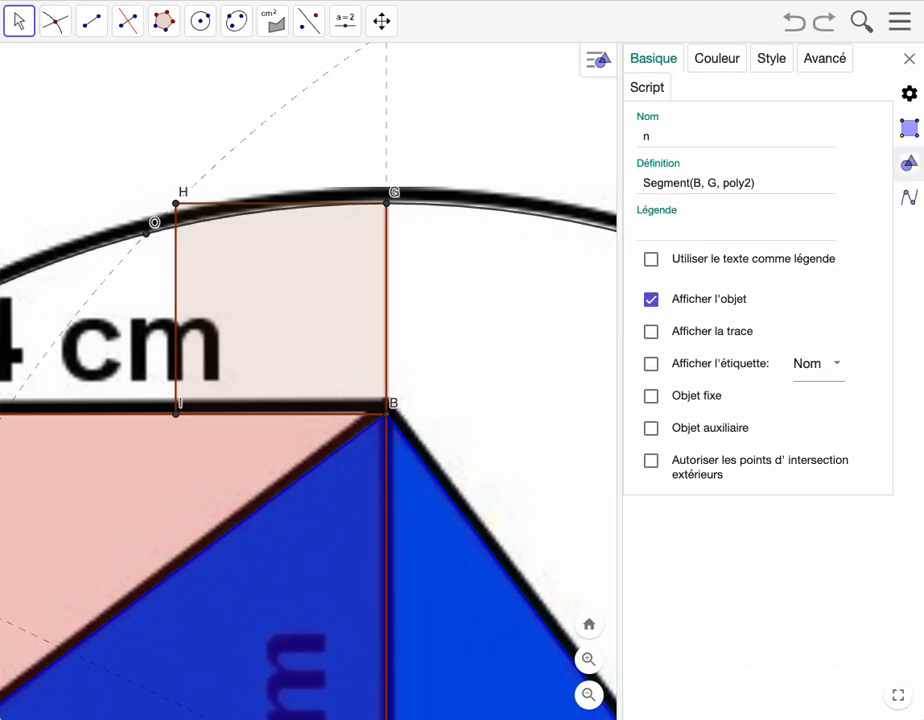
Step: Draw a segment from the new intersection point O to point B
click(93, 27)
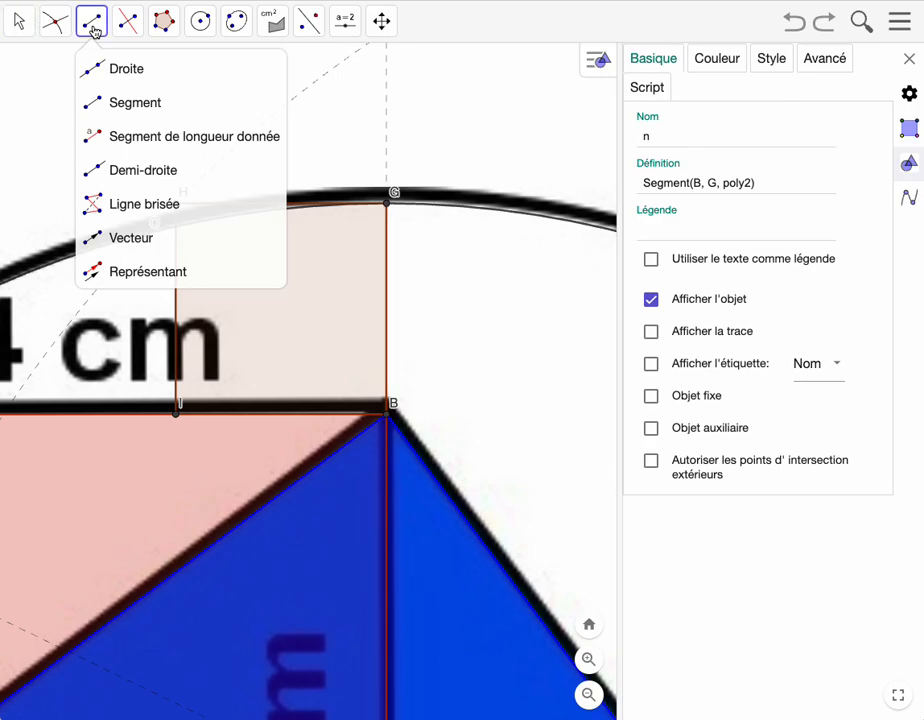
click(110, 104)
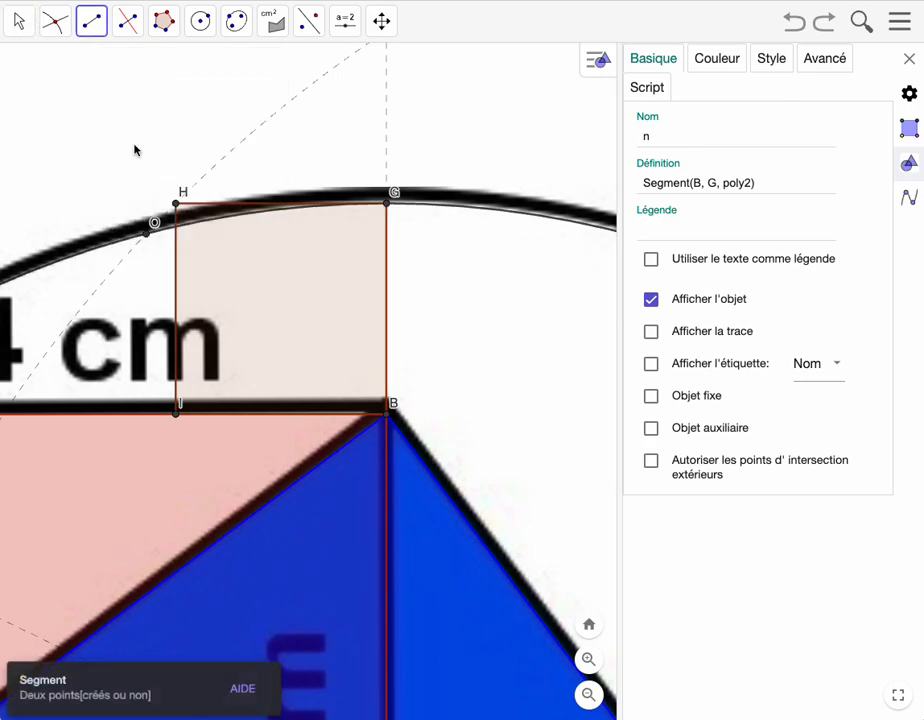
click(148, 236)
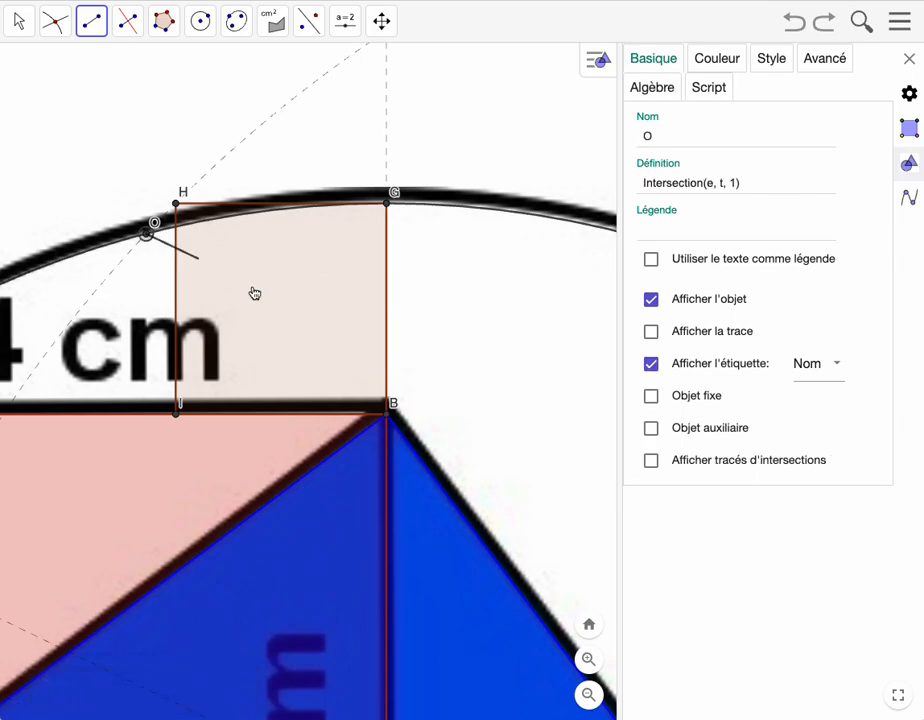
click(390, 418)
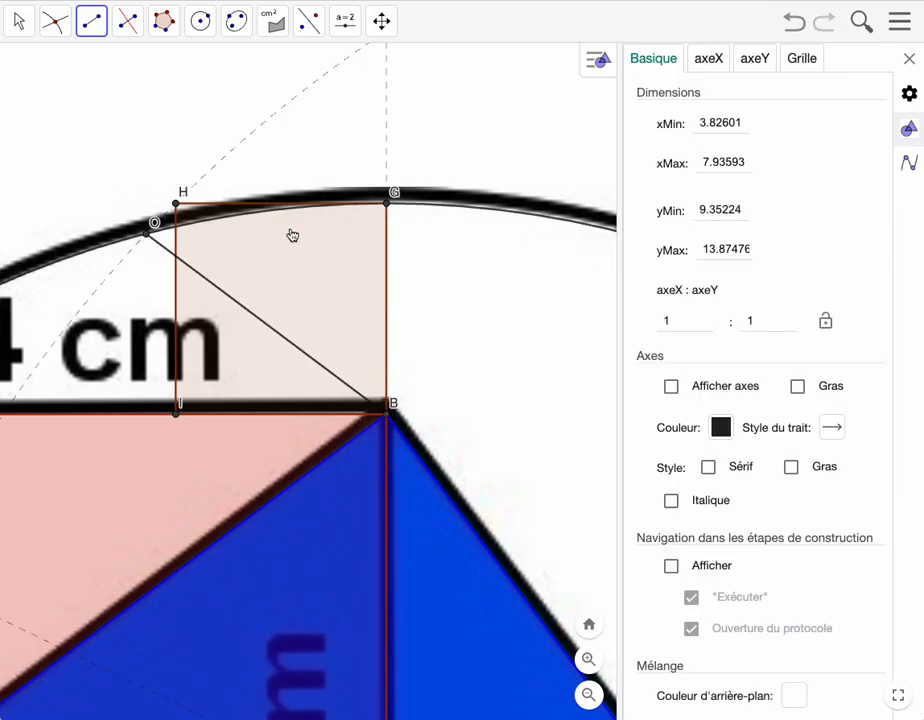
Step: Construct the perpendicular bisector of points O and B
click(124, 24)
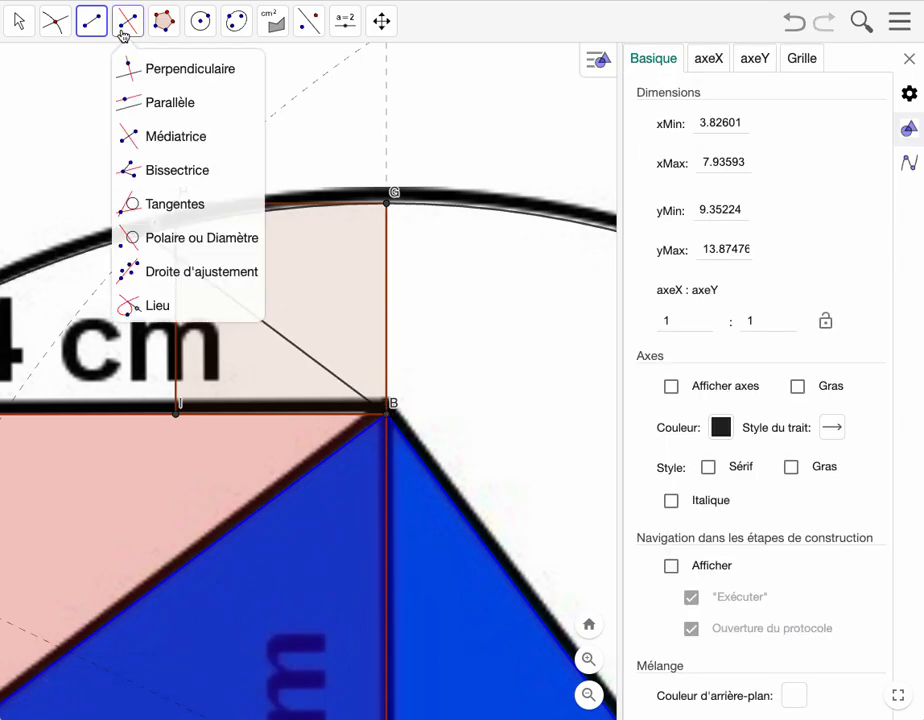
click(140, 140)
click(150, 236)
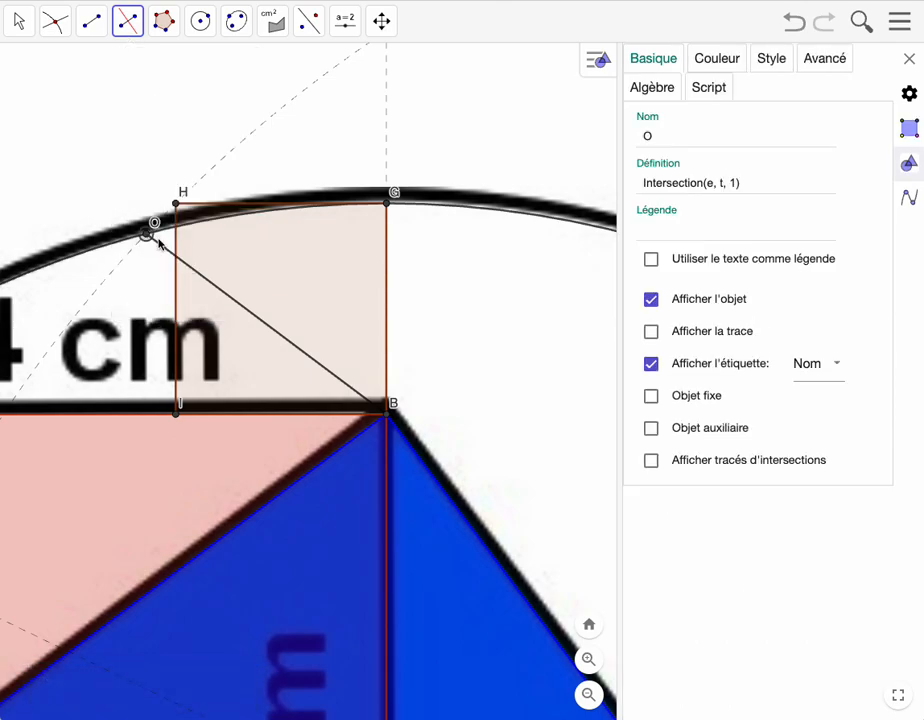
click(386, 424)
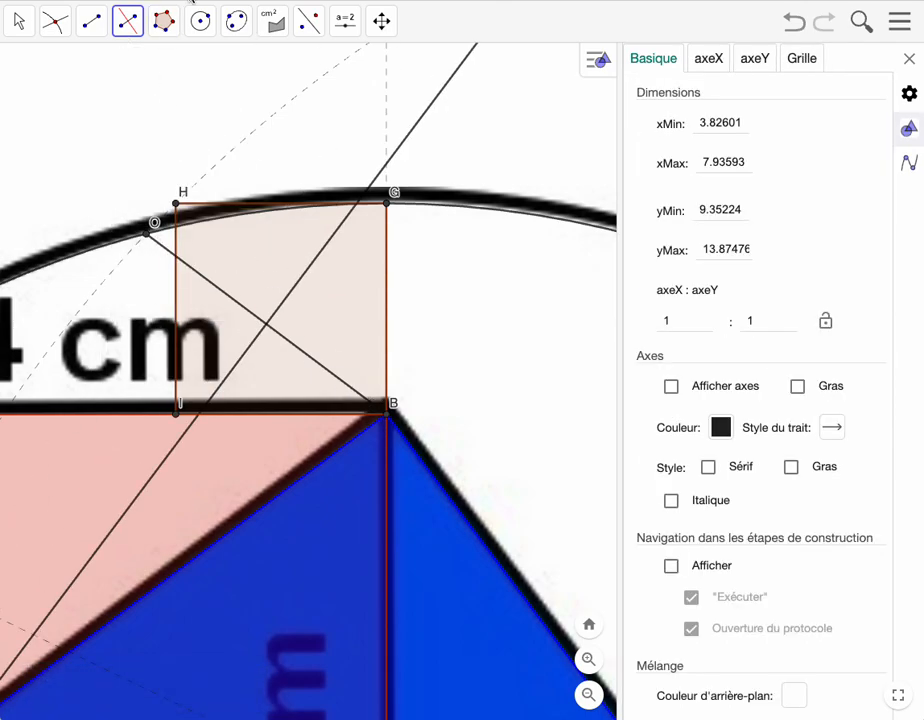
Step: Mark where the perpendicular bisector crosses segment OB and draw a circle centred on that point through O
click(58, 33)
click(266, 325)
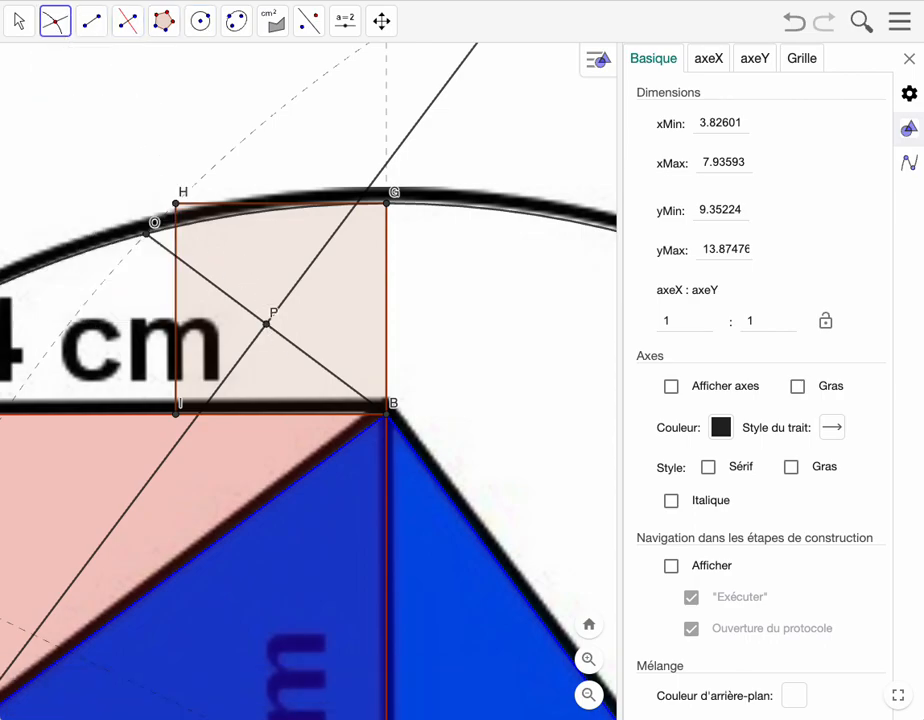
click(201, 22)
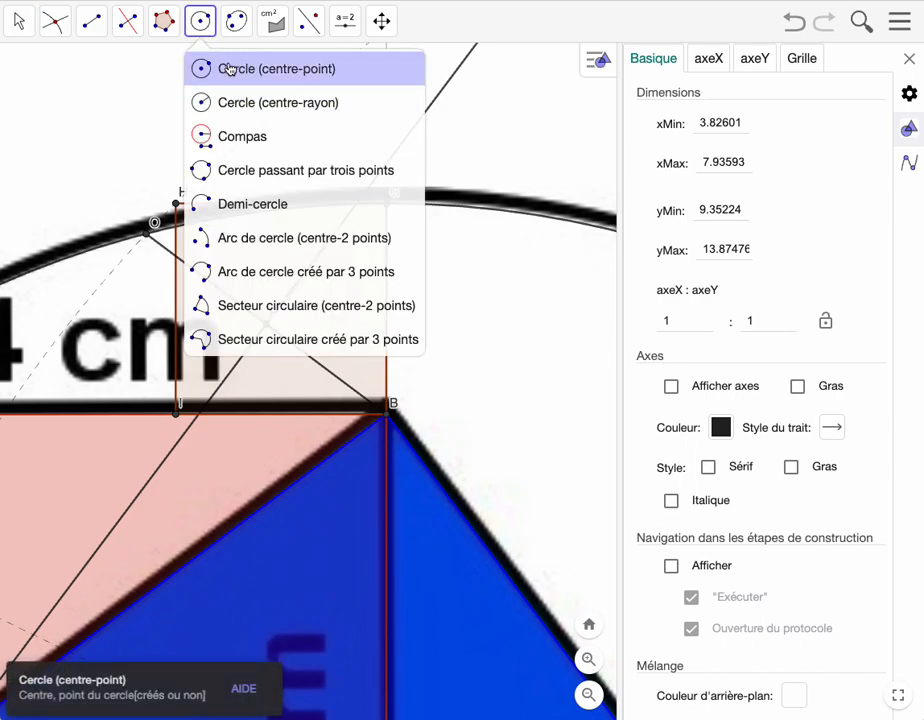
click(229, 69)
click(267, 324)
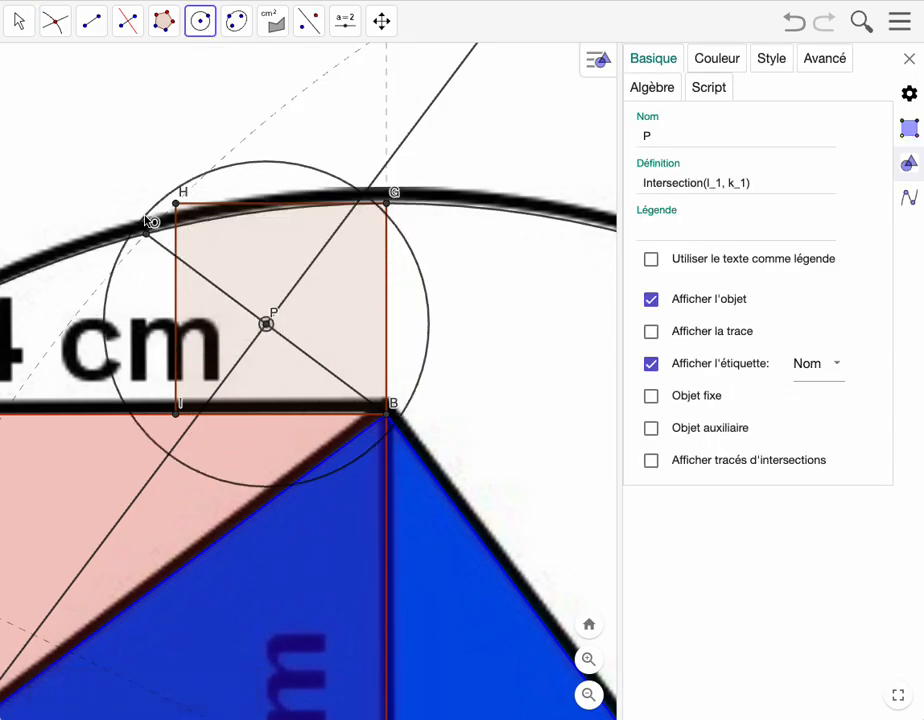
click(148, 230)
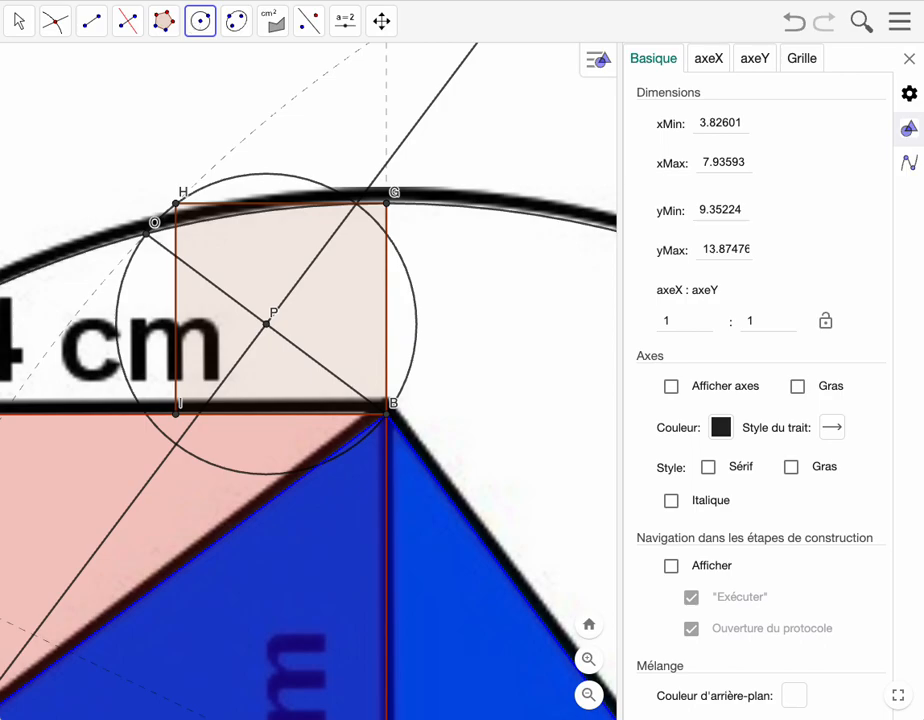
Step: Mark both intersections of the circle centred on P with the perpendicular bisector of OB
click(60, 28)
mouse_move(381, 22)
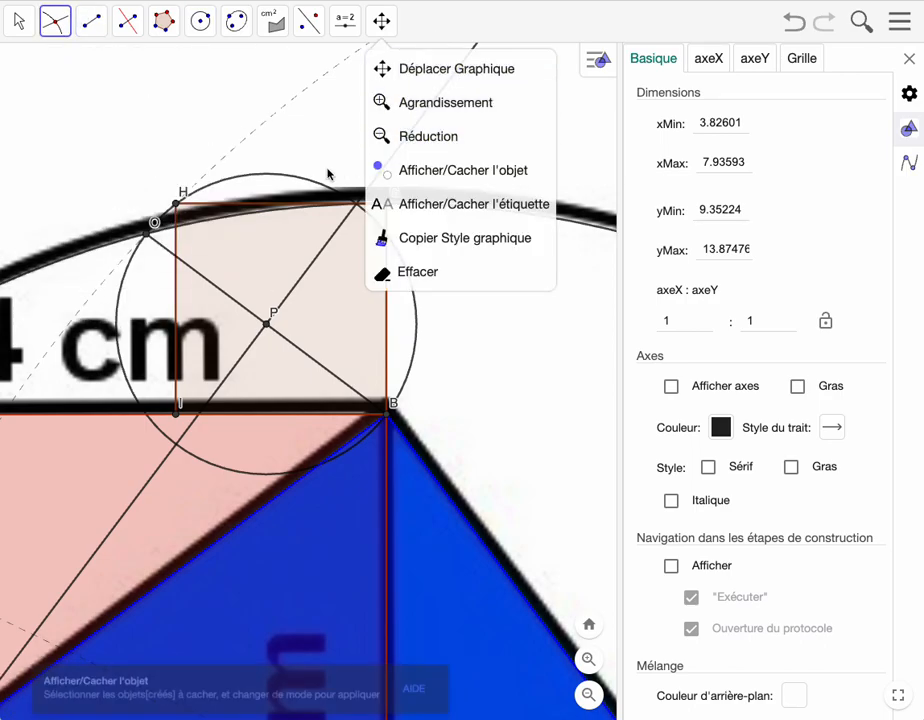
click(273, 179)
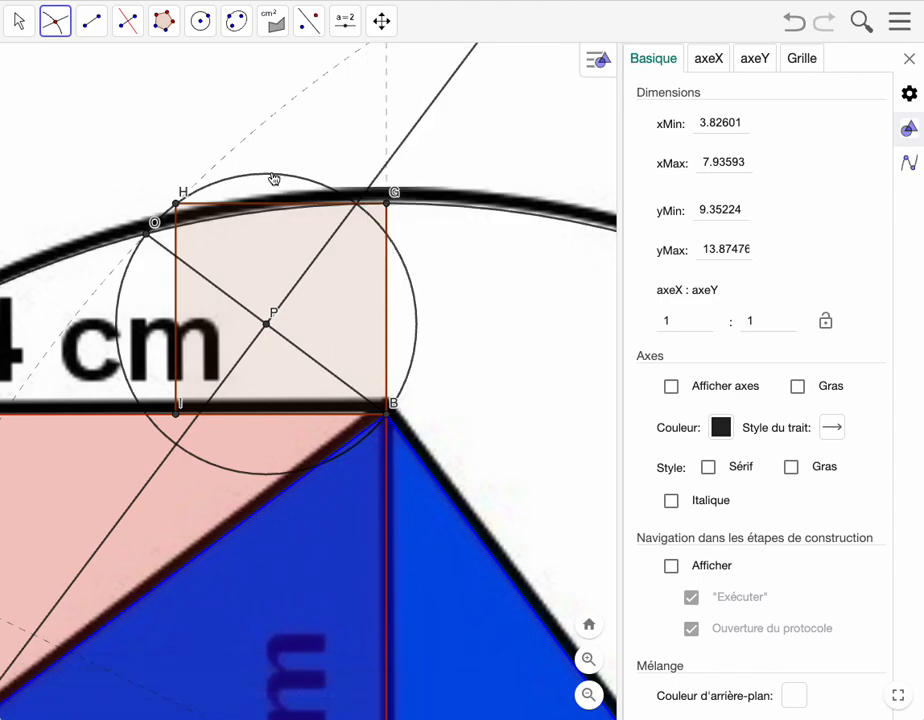
click(435, 108)
Step: Draw the small square as a closed polygon through R, O, Q and B
click(168, 24)
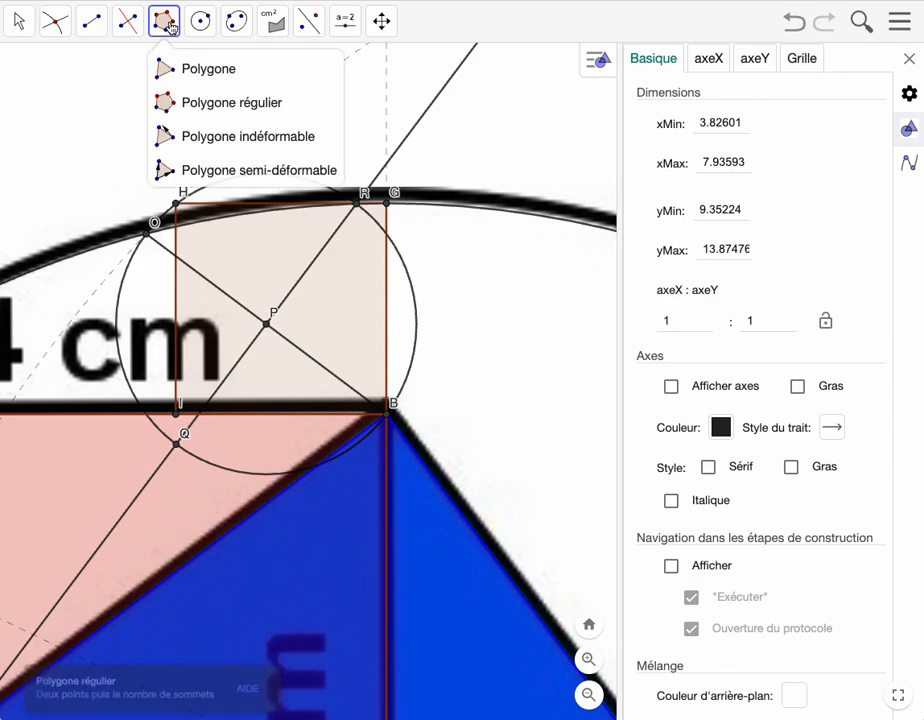
click(194, 72)
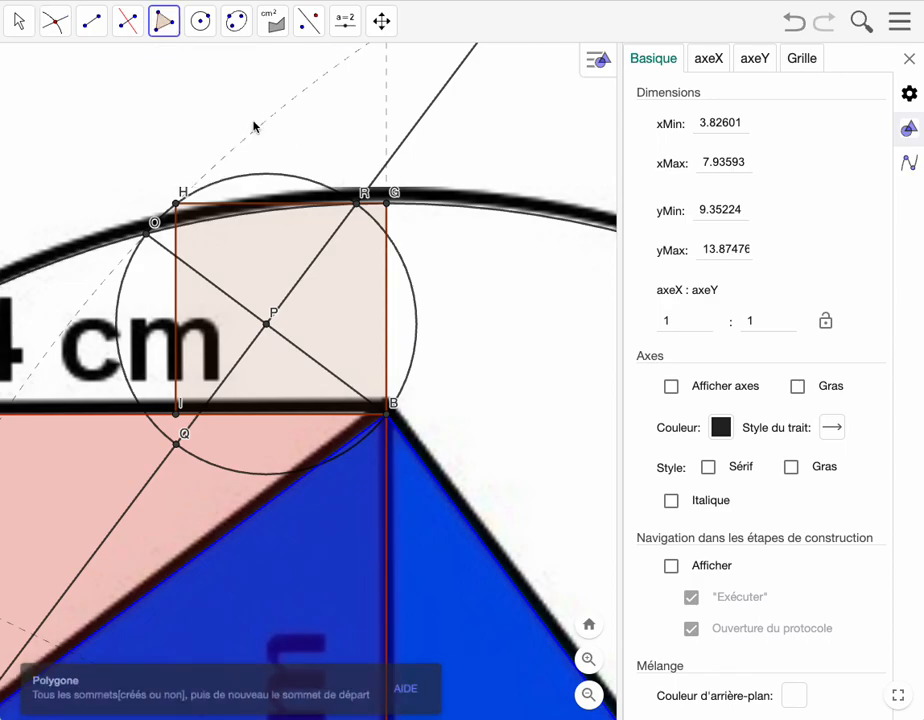
click(357, 204)
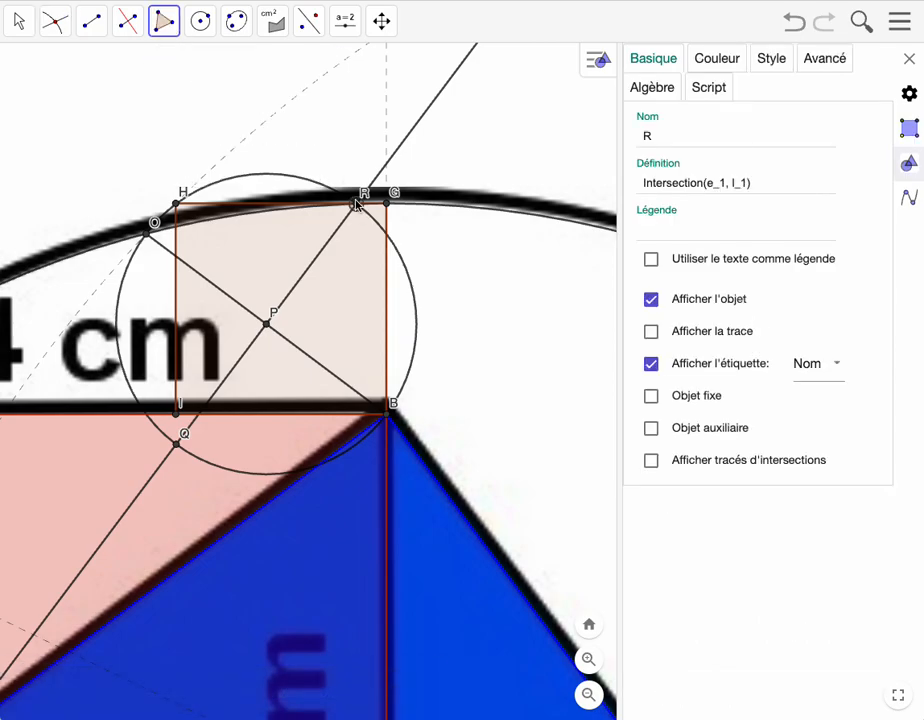
click(148, 234)
click(180, 441)
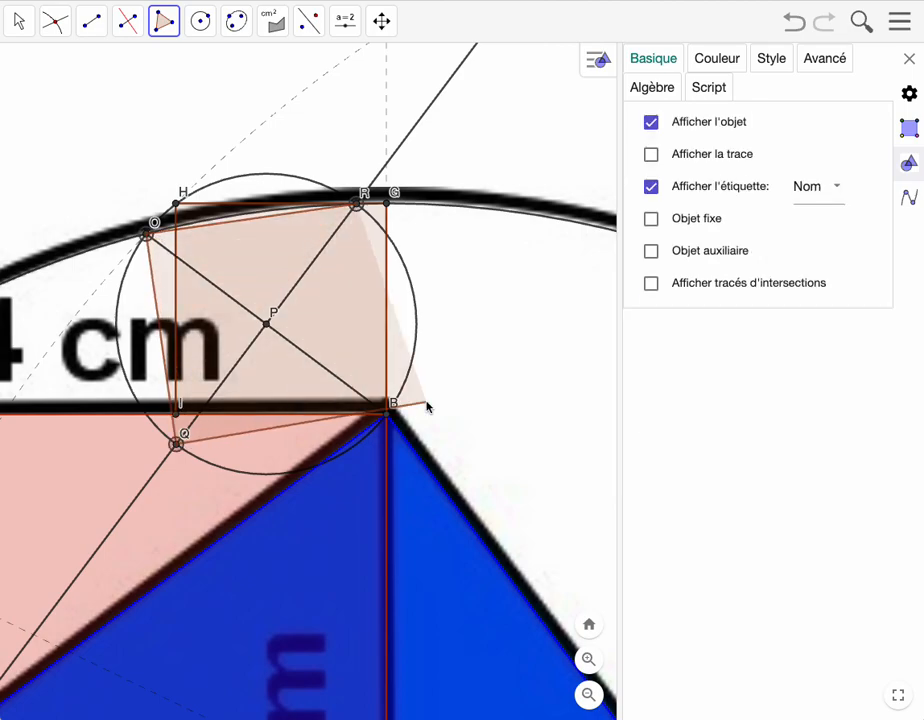
click(388, 413)
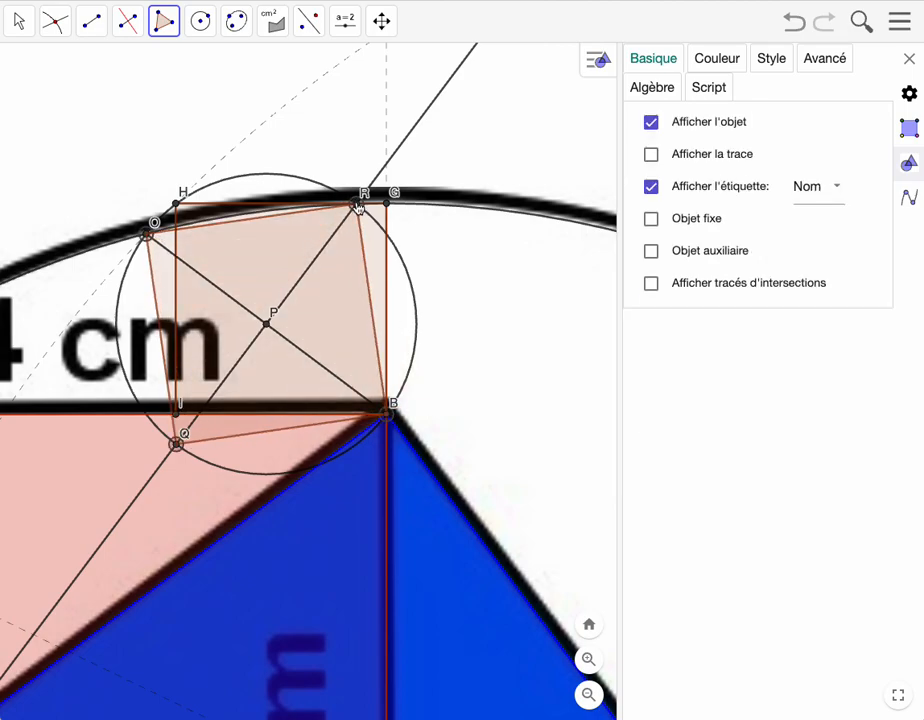
click(357, 205)
Step: Add an area label to the small square ROQB and undo the duplicate label
click(281, 29)
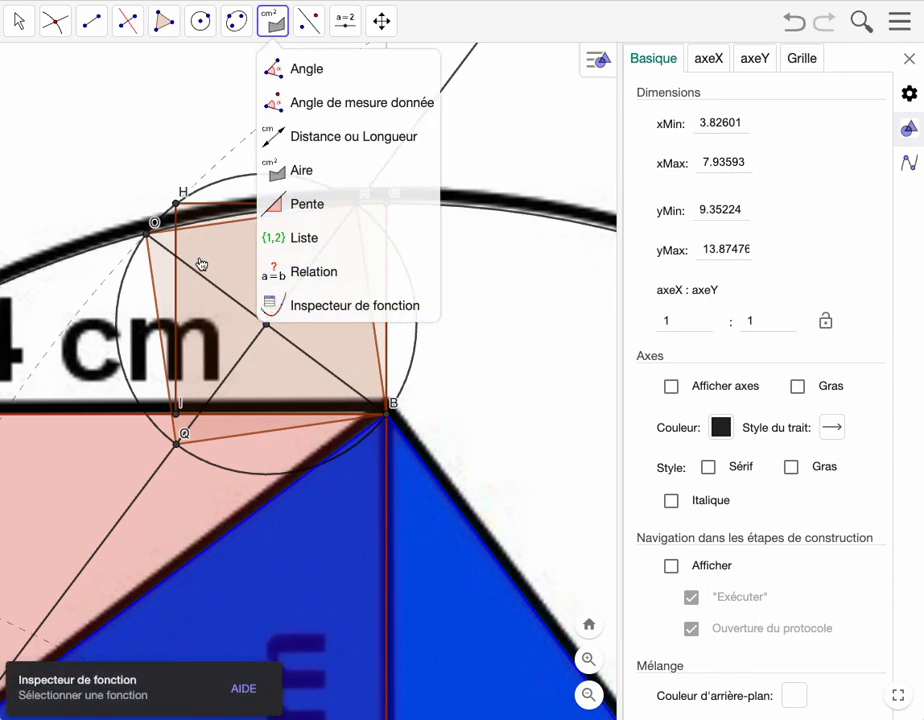
click(171, 268)
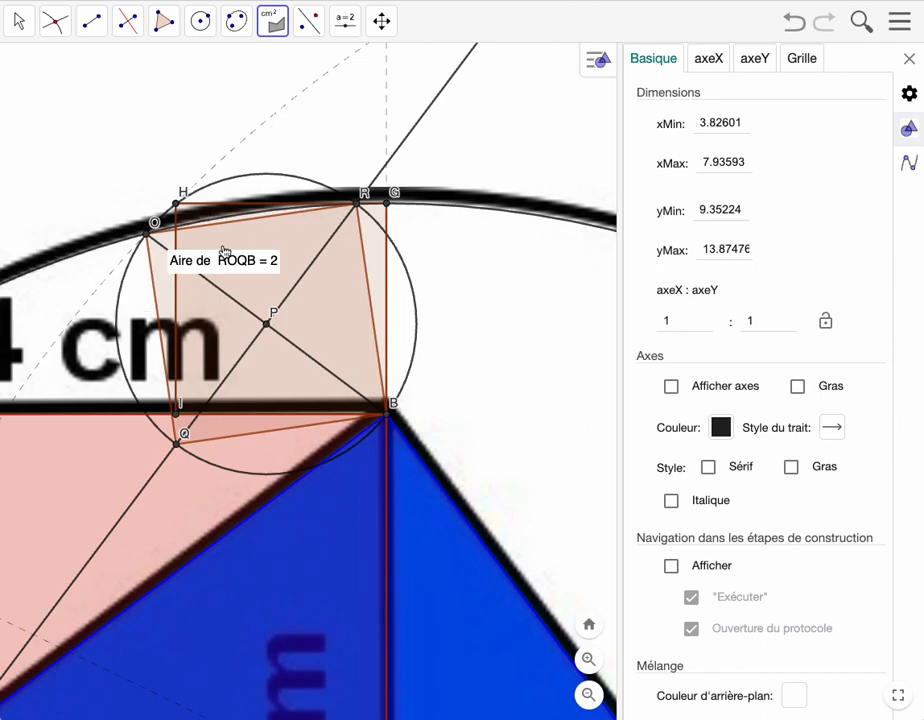
click(165, 291)
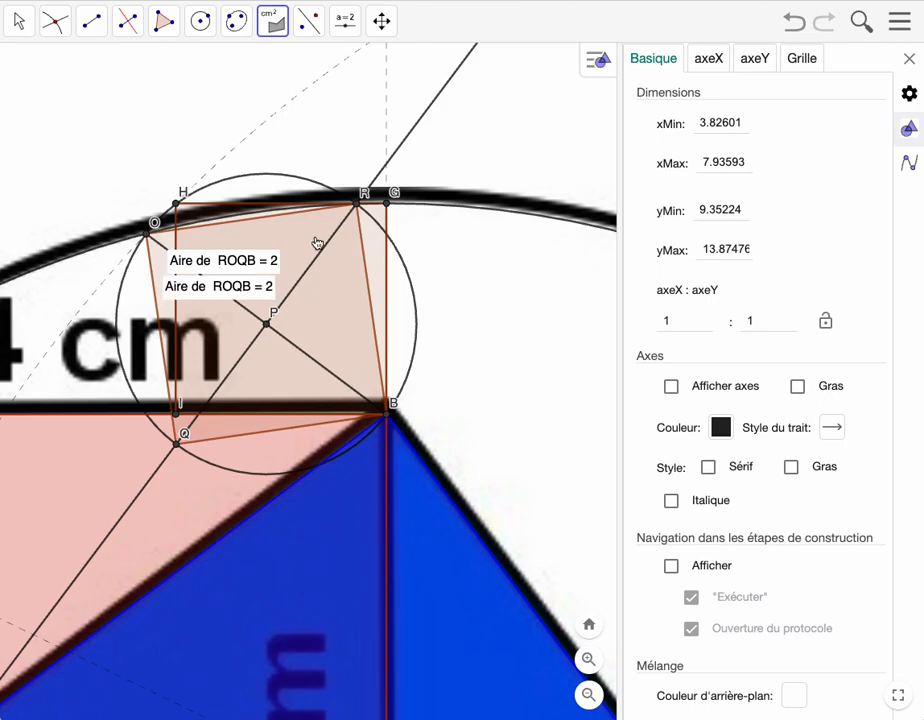
click(788, 22)
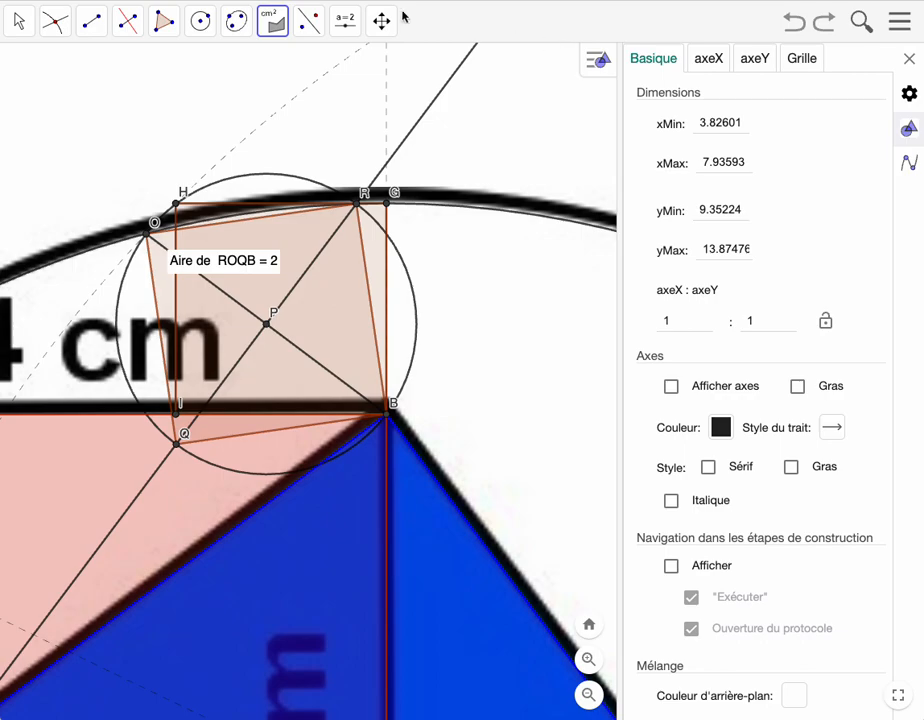
Step: Colour the small square ROQB blue (#0000FF) and raise its opacity to about three quarters
click(19, 25)
mouse_move(54, 20)
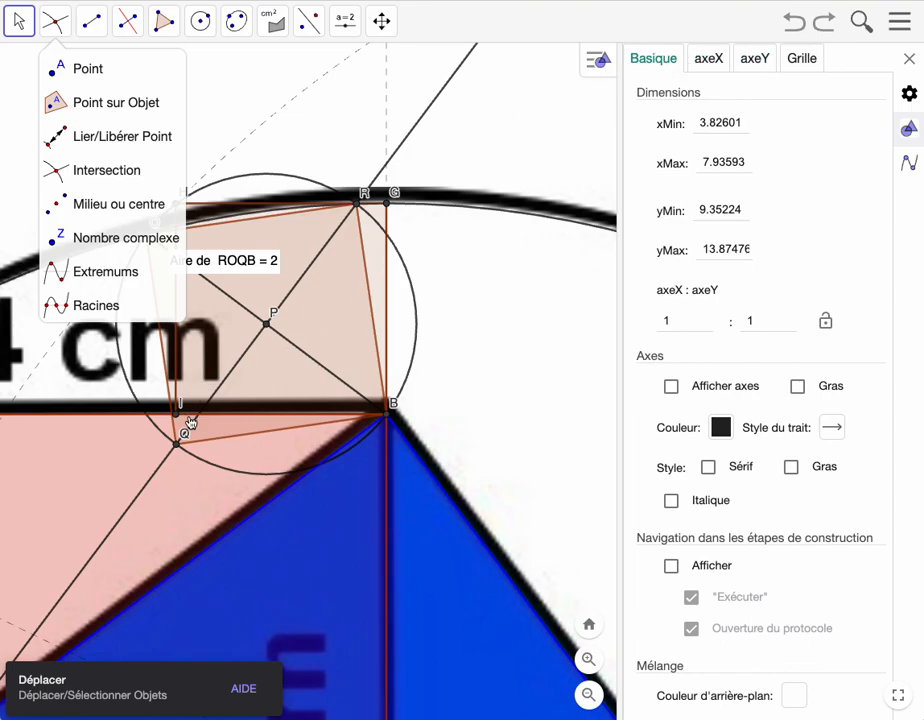
click(231, 430)
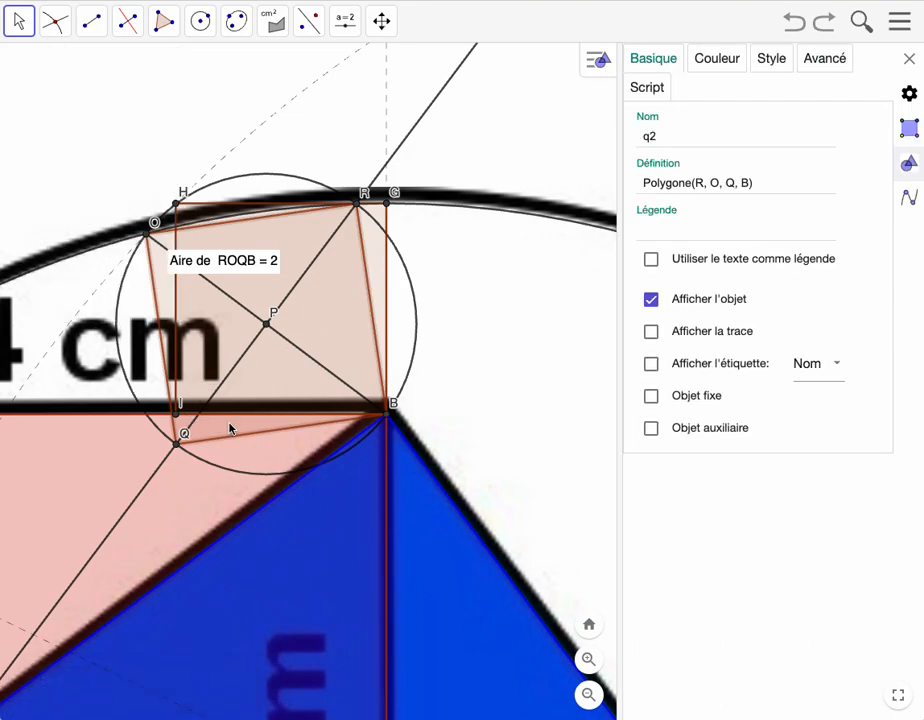
click(716, 60)
click(666, 214)
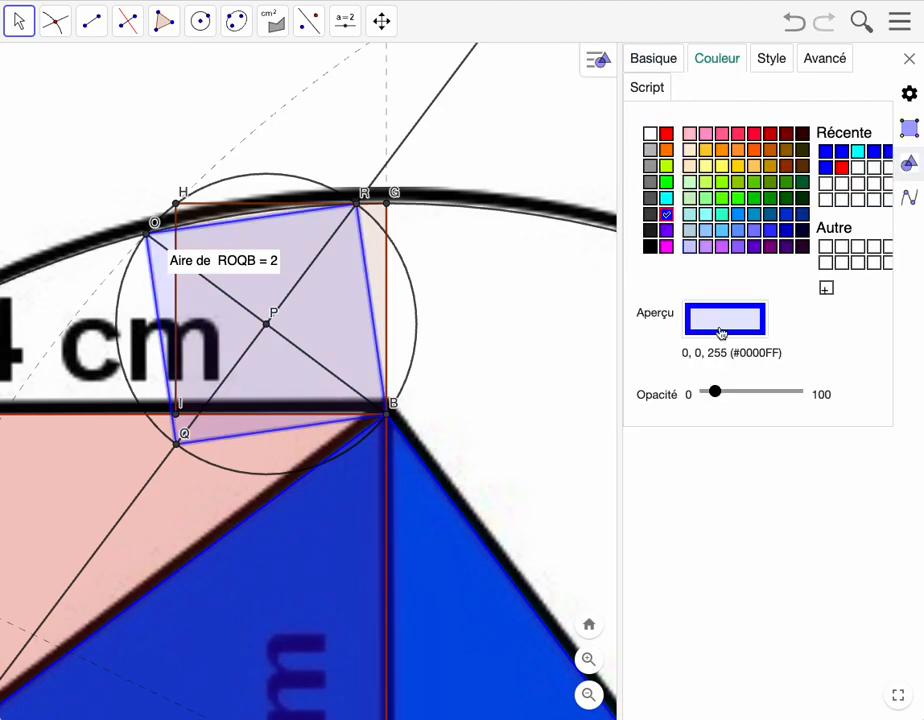
drag(716, 394, 773, 391)
click(566, 177)
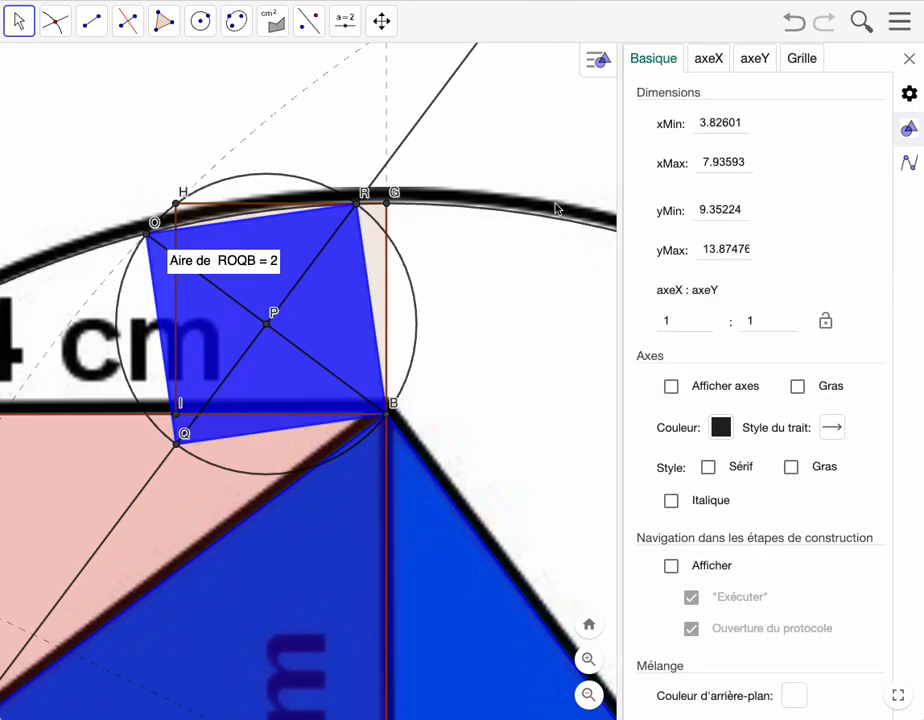
Step: Move the area label of square ROQB to the right, off the small square
scroll(537, 369, down, 15)
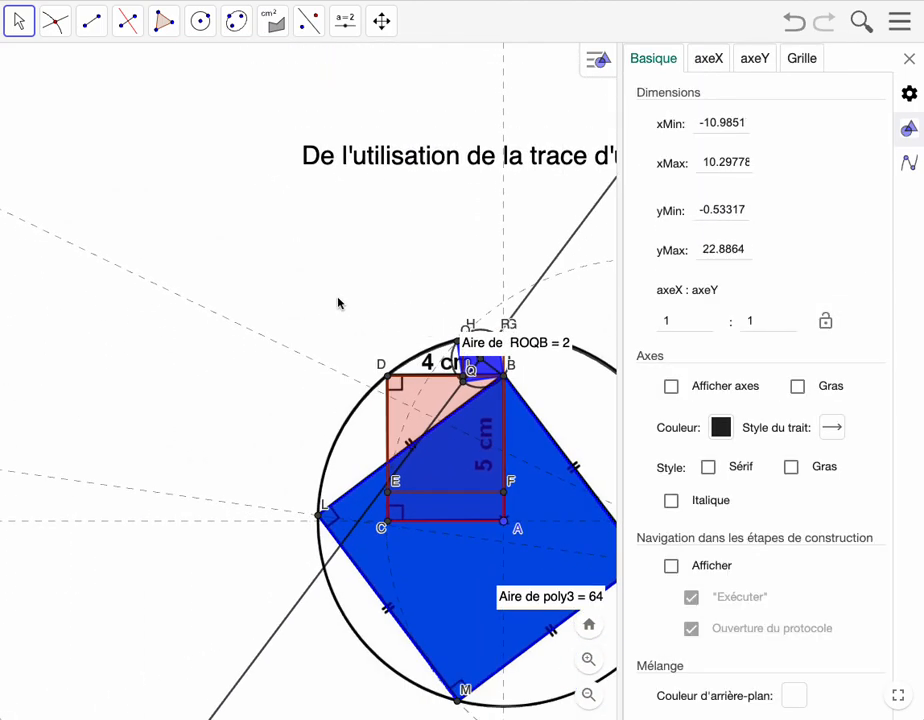
drag(342, 300, 216, 219)
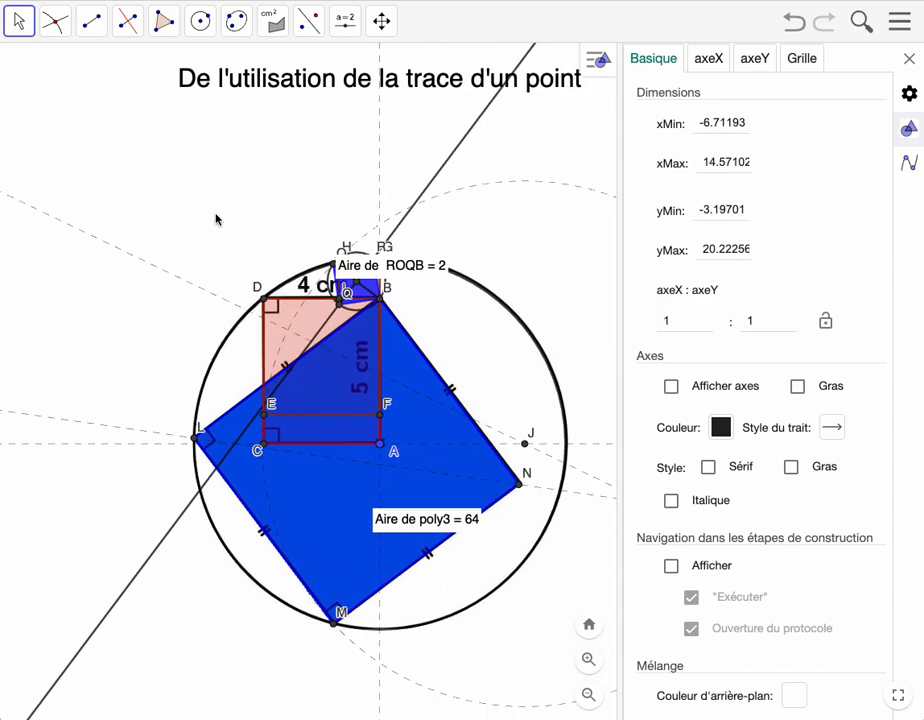
drag(398, 266, 432, 287)
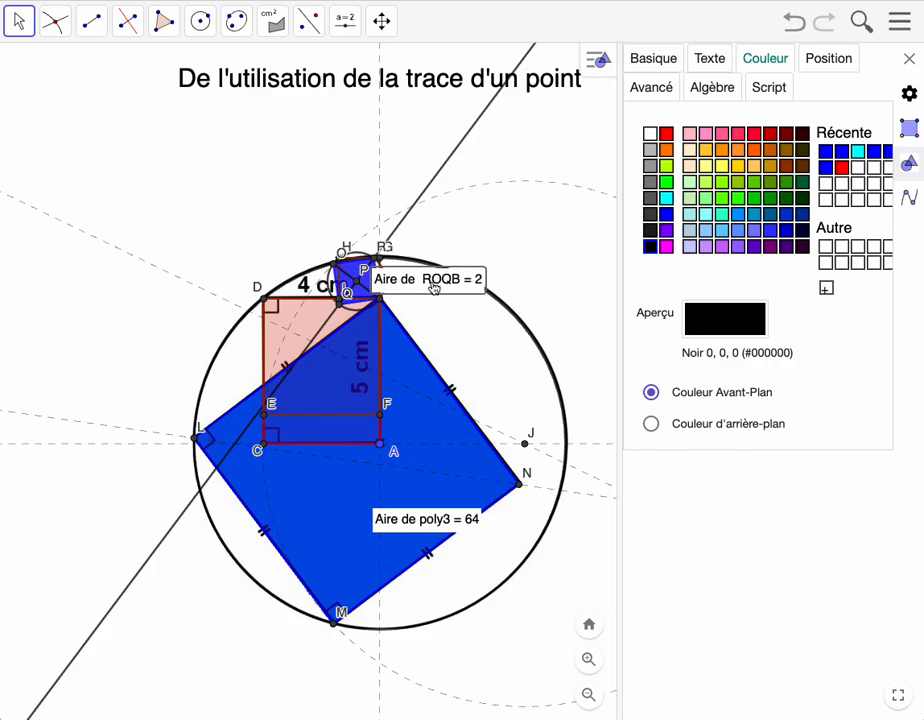
click(462, 248)
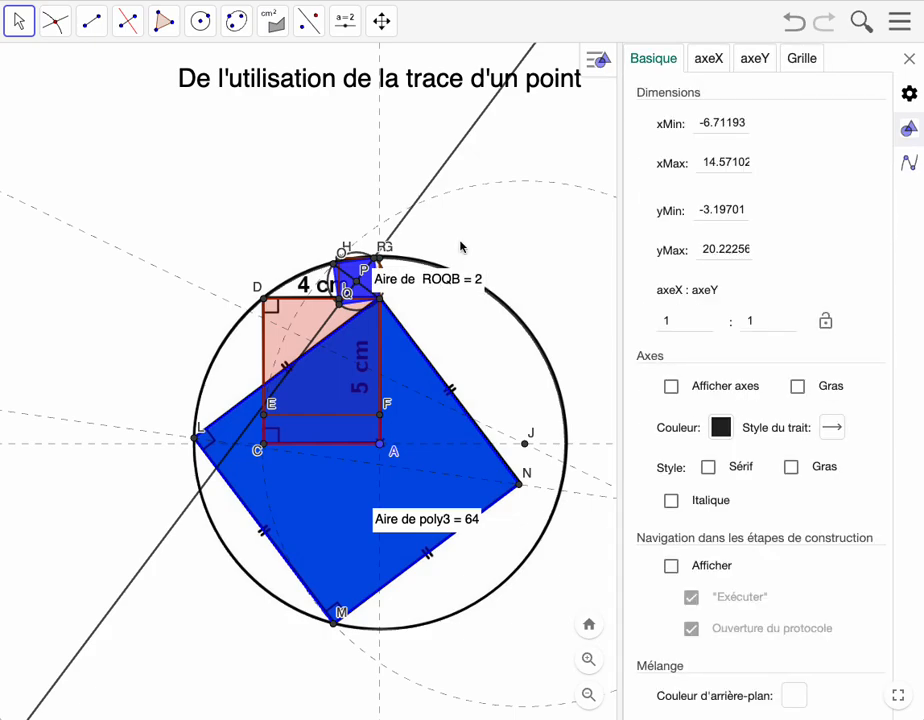